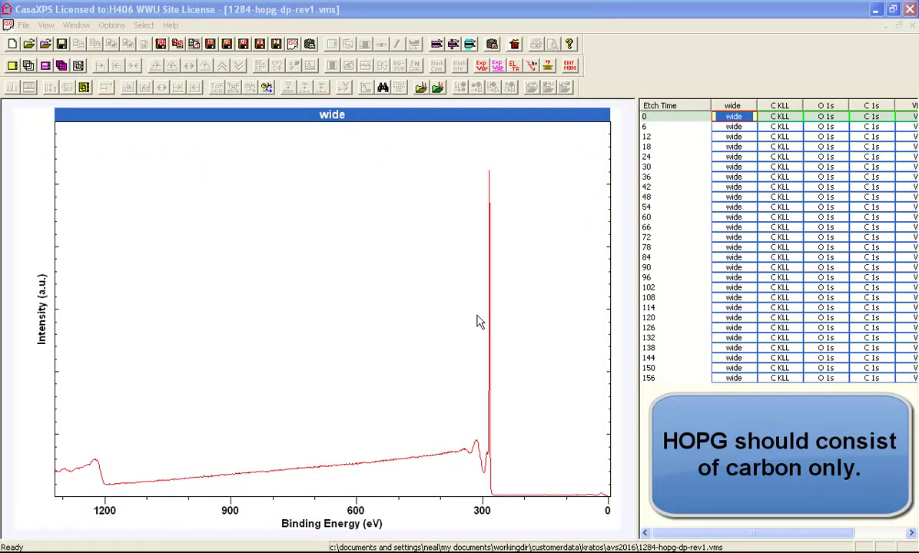
# Zoom the survey into the C 1s peak, then into the C KLL Auger region with intensity rescaled.
pyautogui.moveTo(453, 162); pyautogui.dragTo(513, 511)
pyautogui.click(502, 486)
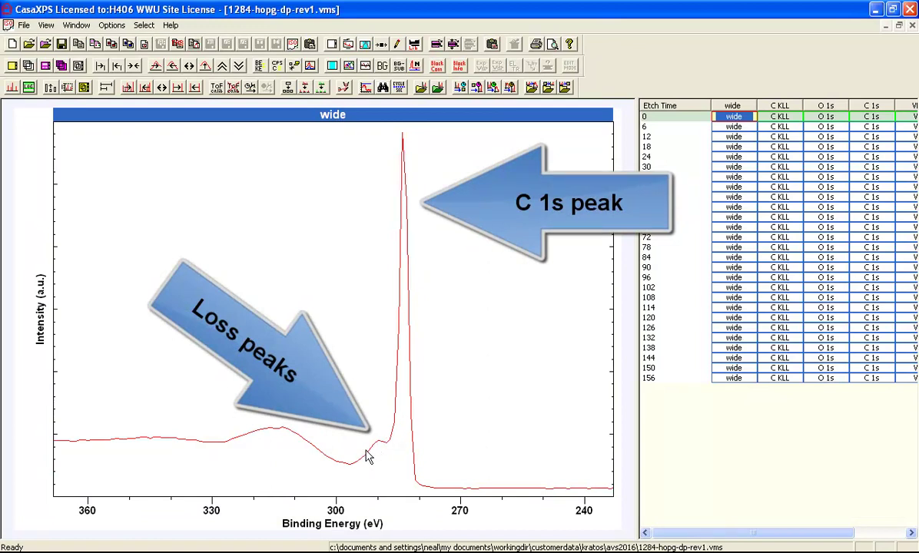
pyautogui.click(116, 63)
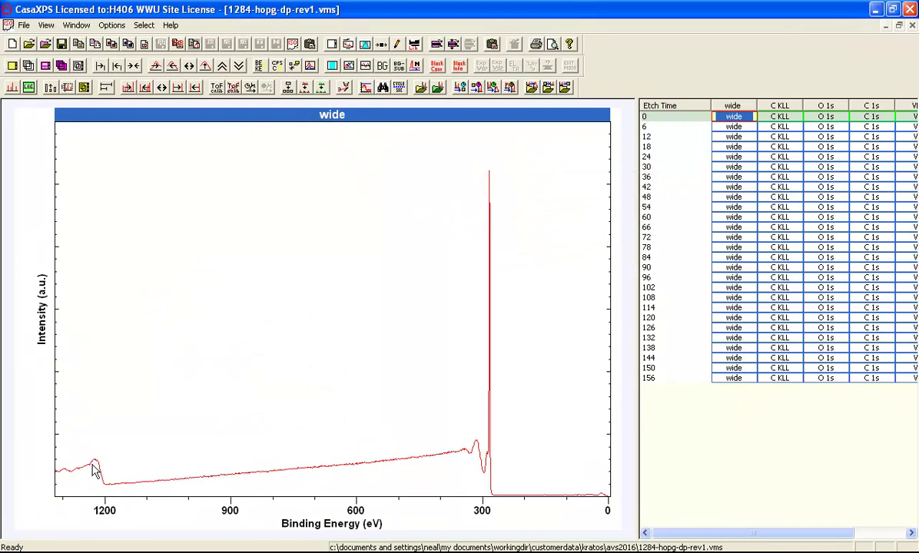
pyautogui.moveTo(57, 446); pyautogui.dragTo(104, 481)
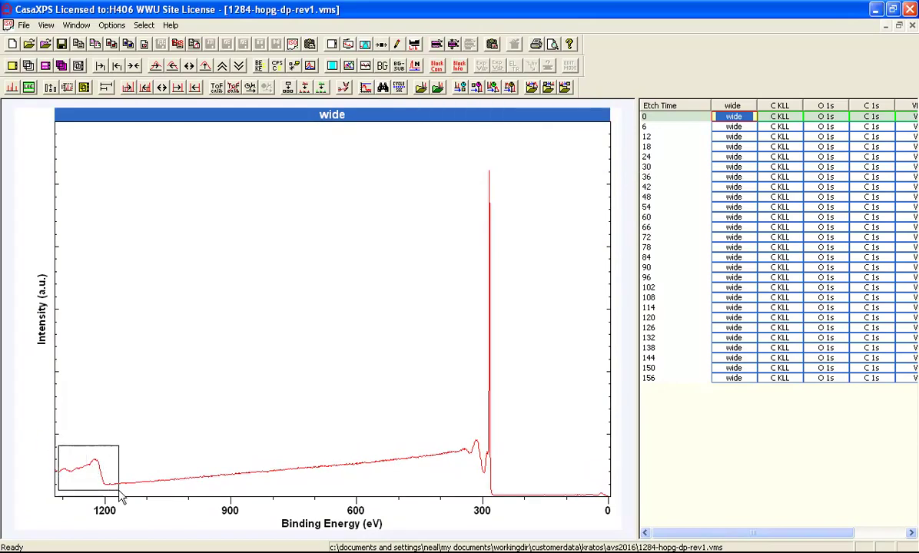
pyautogui.click(106, 461)
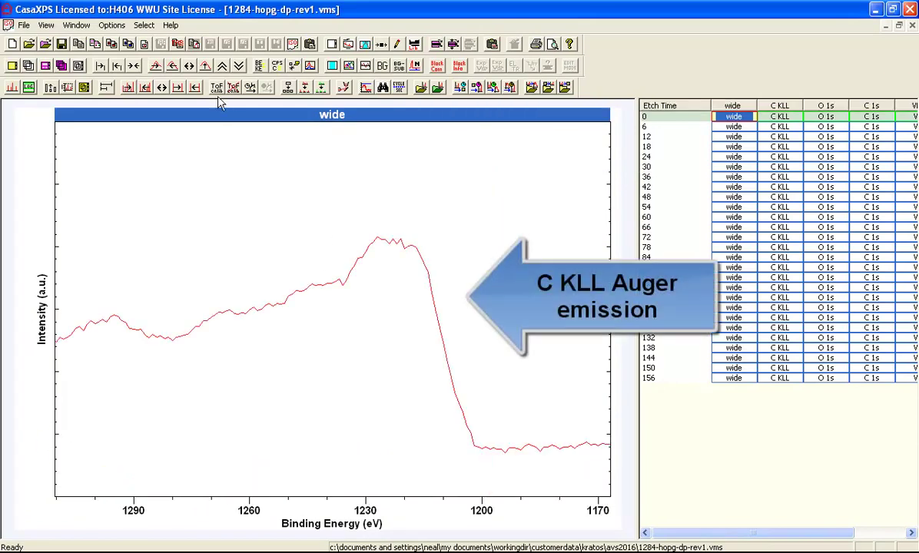
pyautogui.click(189, 66)
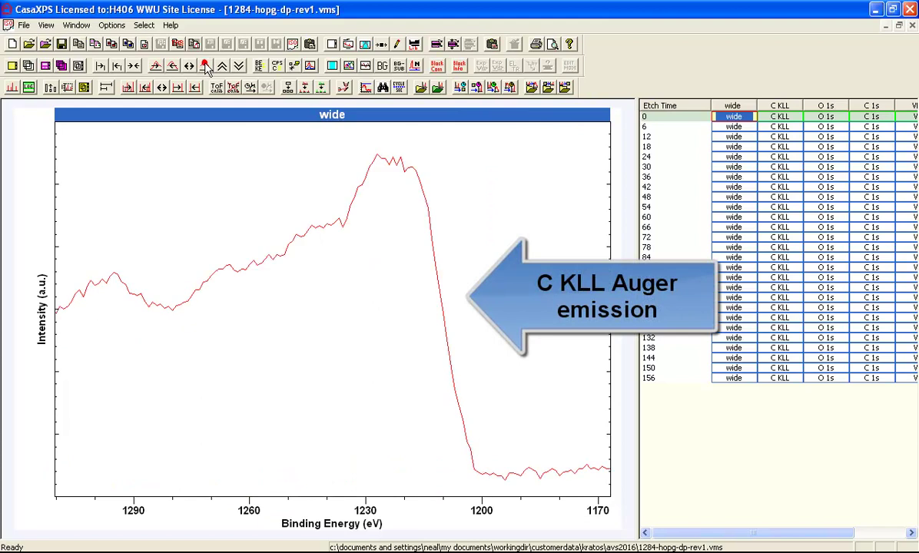
# Zoom into the 250–0 eV valence region, widen to 300–0 eV, then return to the full survey.
pyautogui.click(133, 65)
pyautogui.moveTo(503, 488); pyautogui.dragTo(597, 498)
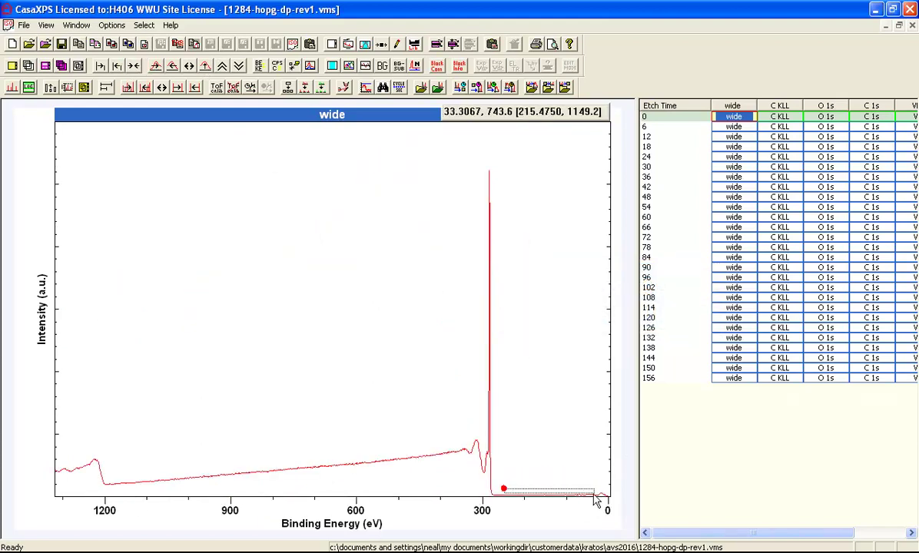
pyautogui.click(599, 496)
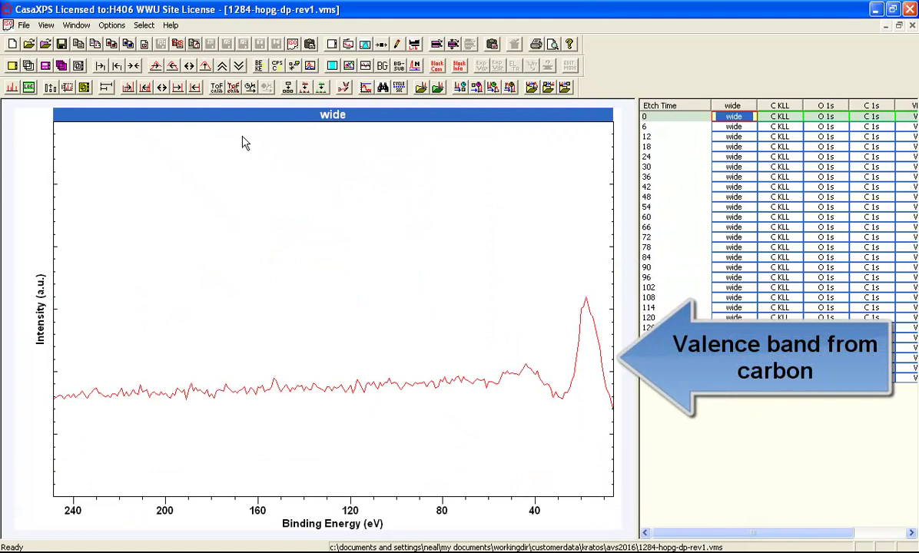
pyautogui.click(160, 86)
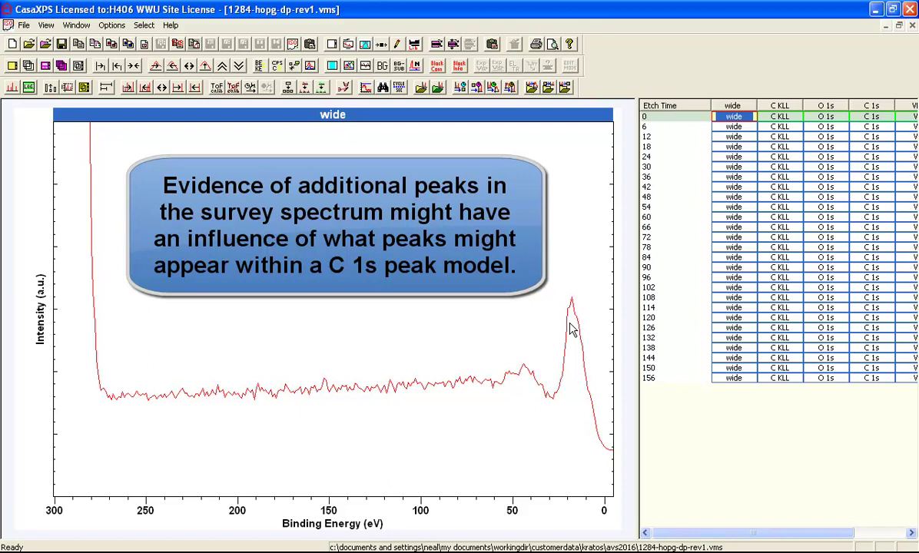
pyautogui.click(132, 66)
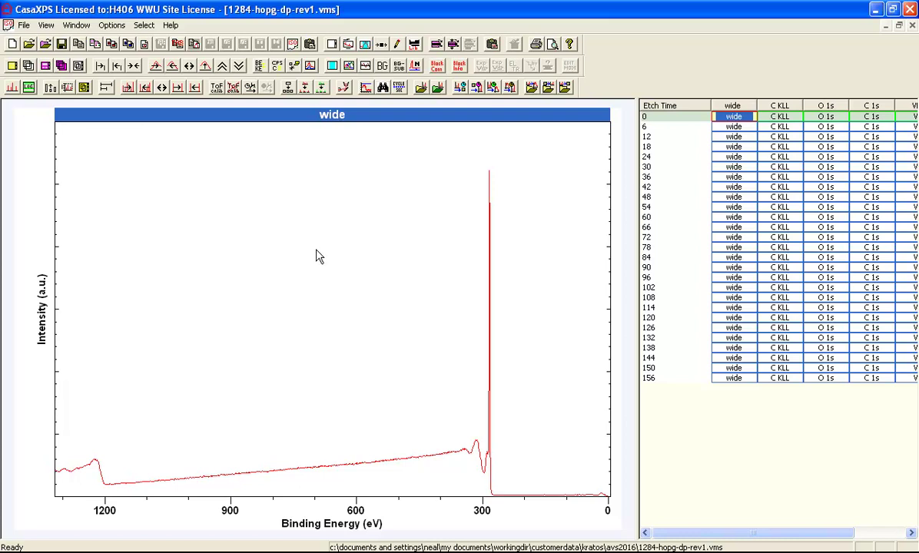
# Display the etch-time-0 C 1s spectrum and zoom it to 304–282 eV.
pyautogui.click(864, 117)
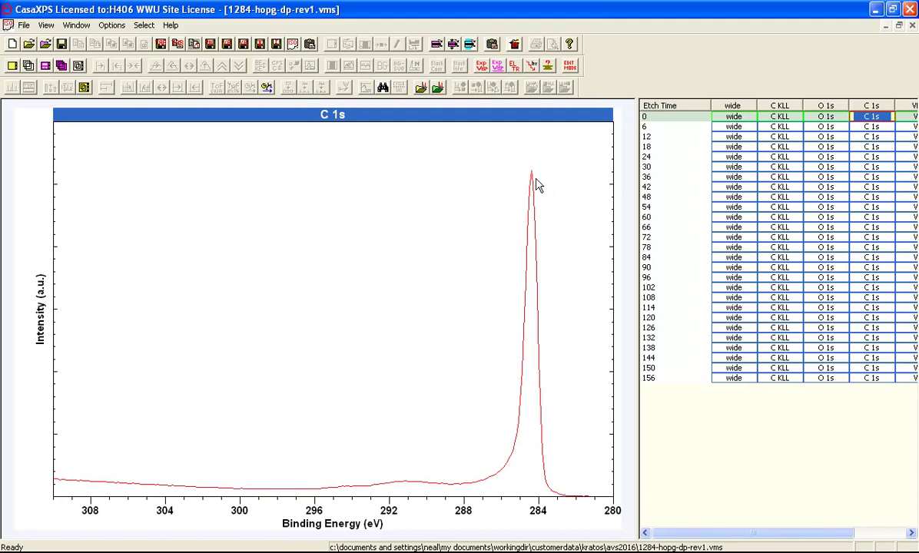
pyautogui.moveTo(164, 151); pyautogui.dragTo(592, 497)
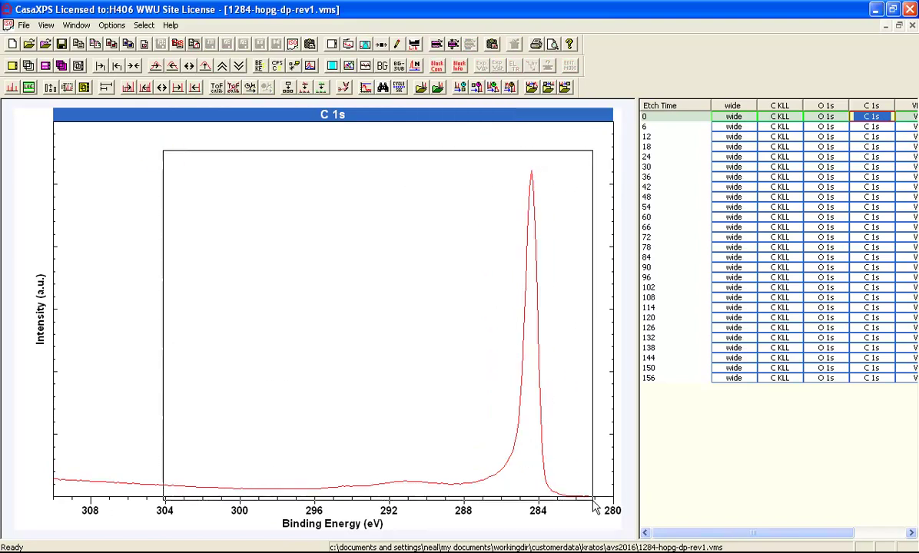
pyautogui.click(565, 402)
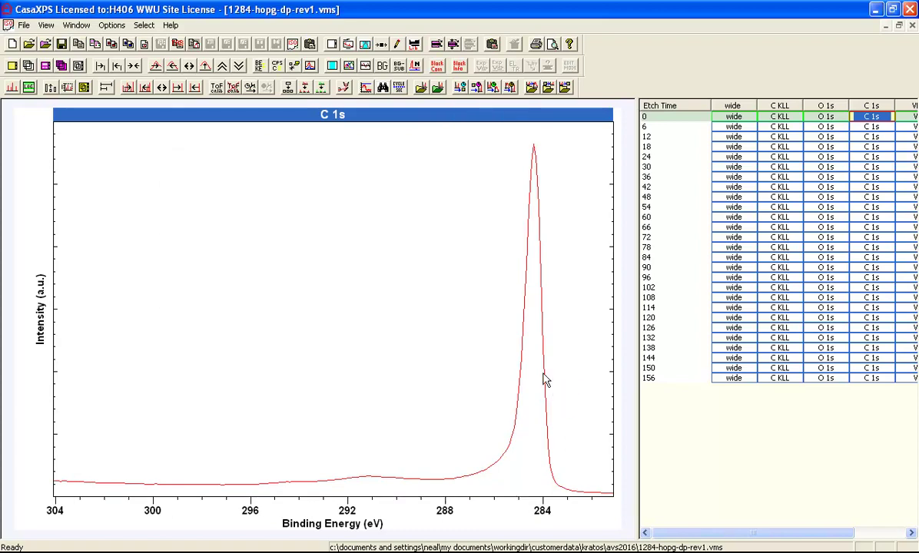
# Briefly check O 1s, then return to C 1s and zoom to 300–281 eV.
pyautogui.click(823, 117)
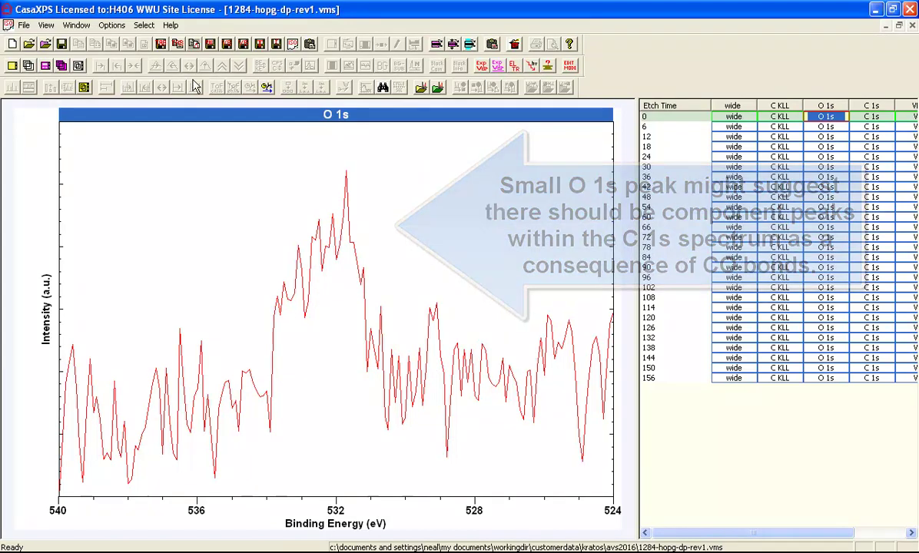
pyautogui.click(868, 116)
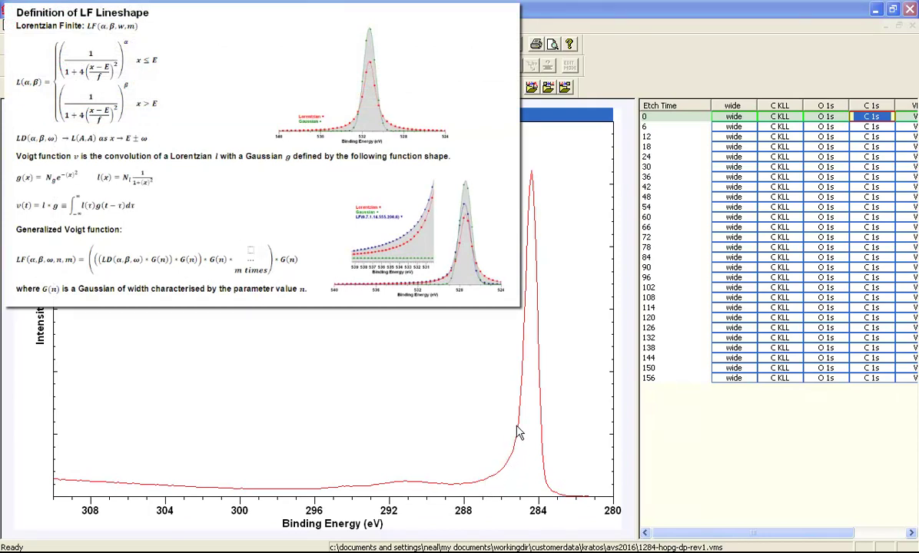
pyautogui.click(247, 463)
pyautogui.moveTo(240, 436); pyautogui.dragTo(589, 503)
pyautogui.click(461, 469)
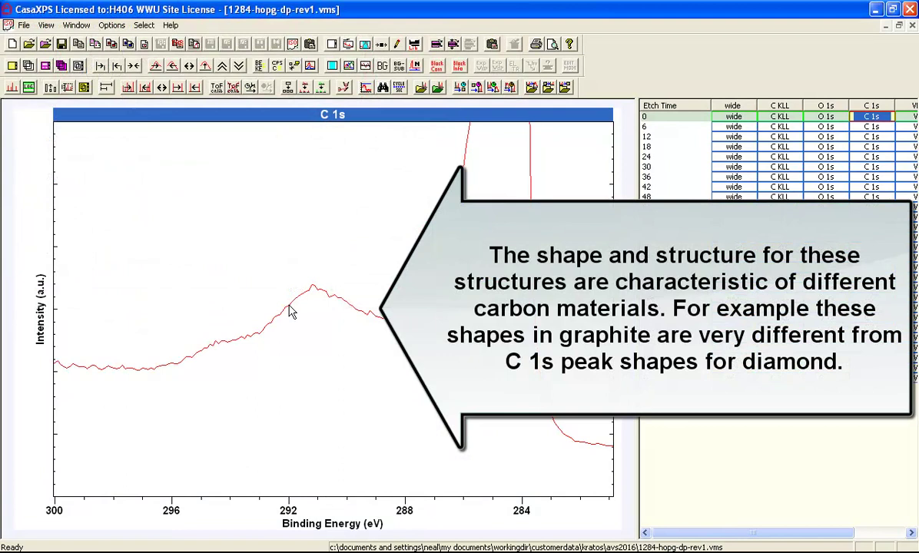
# Create a C 1s region from 298.974 to 280.88 eV with a U 2 Tougaard background.
pyautogui.click(366, 46)
pyautogui.moveTo(400, 99); pyautogui.dragTo(701, 159)
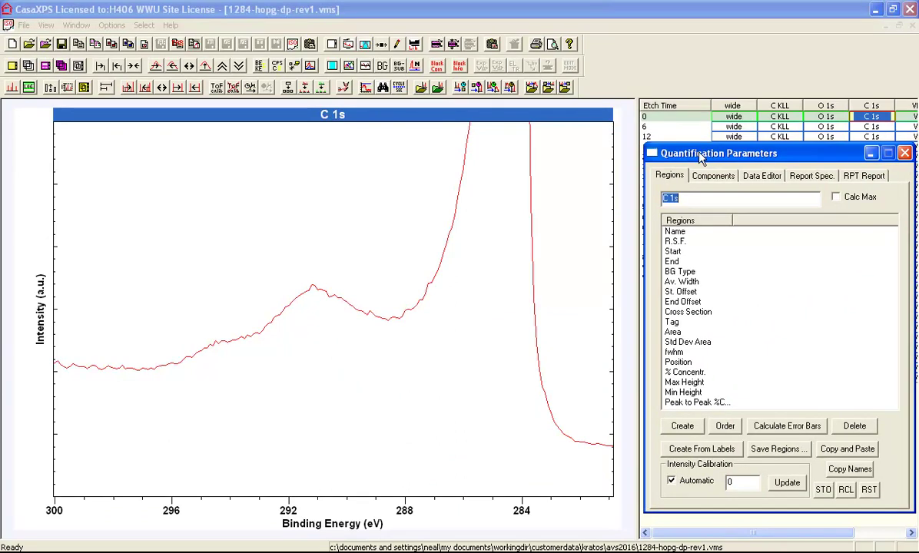
pyautogui.click(682, 427)
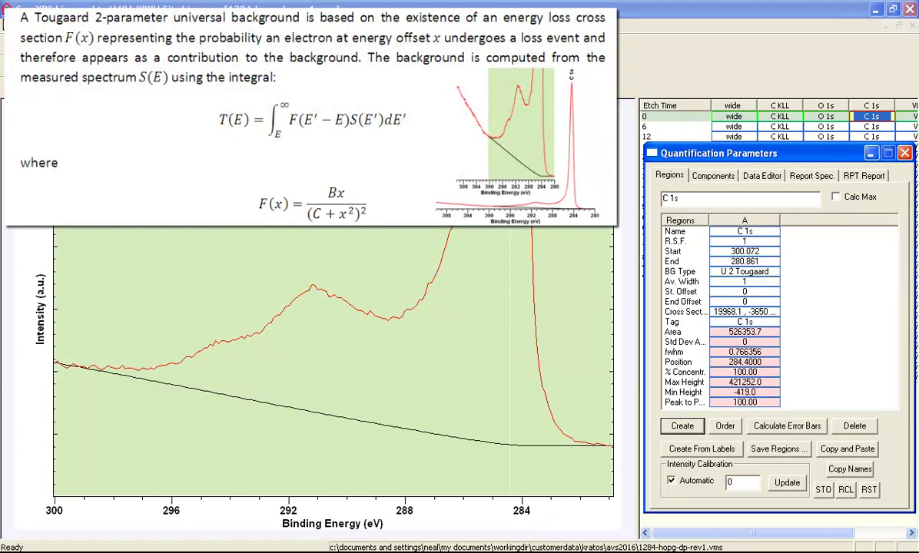
pyautogui.click(176, 375)
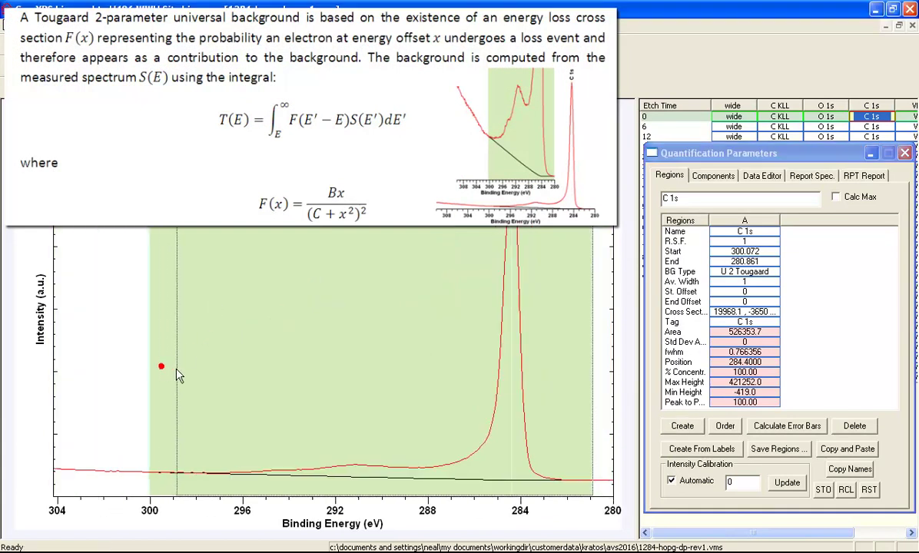
pyautogui.click(590, 386)
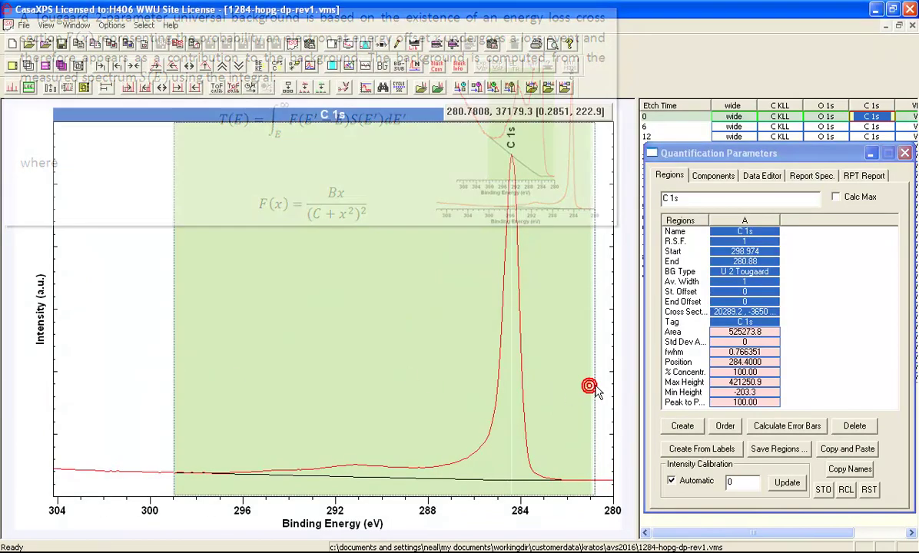
# Add a C 1s component with line shape LF(1,1,255,360,6) at 284.4 eV and select its first parameter.
pyautogui.click(713, 176)
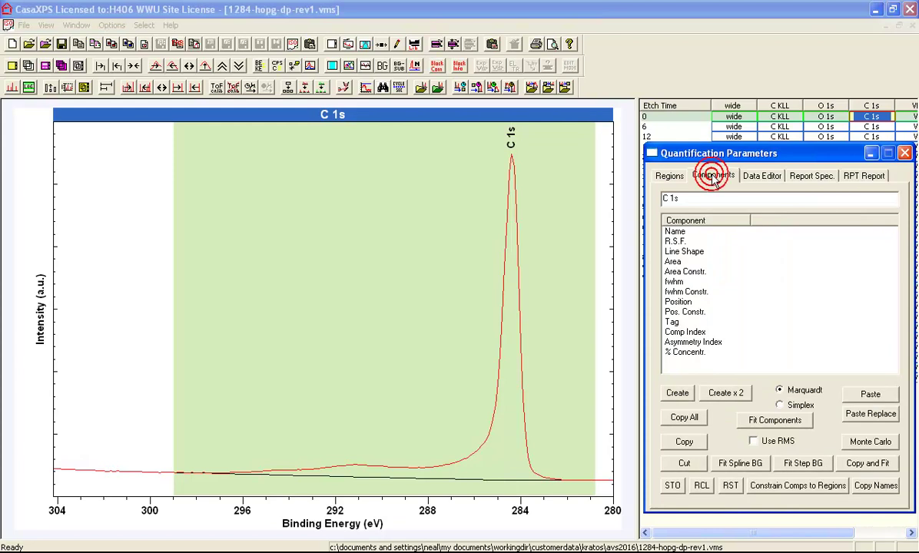
pyautogui.click(677, 393)
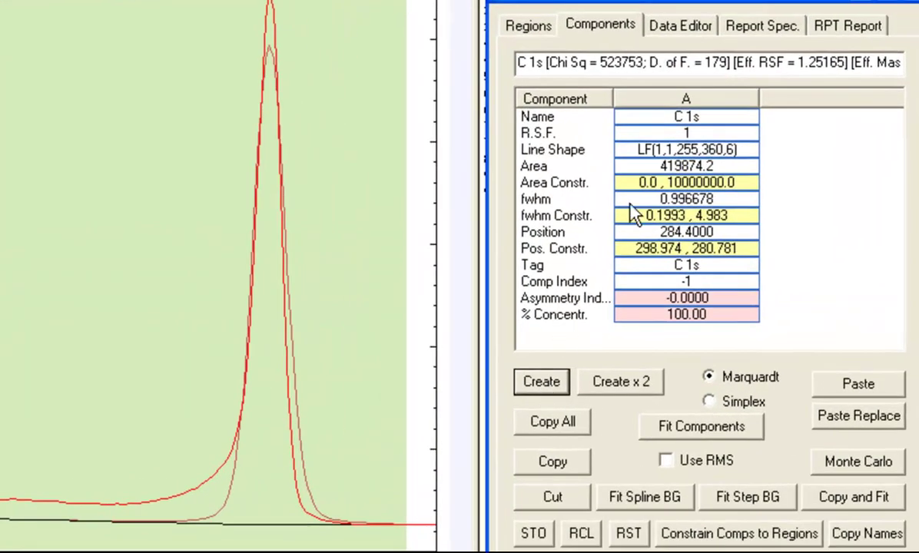
pyautogui.click(631, 147)
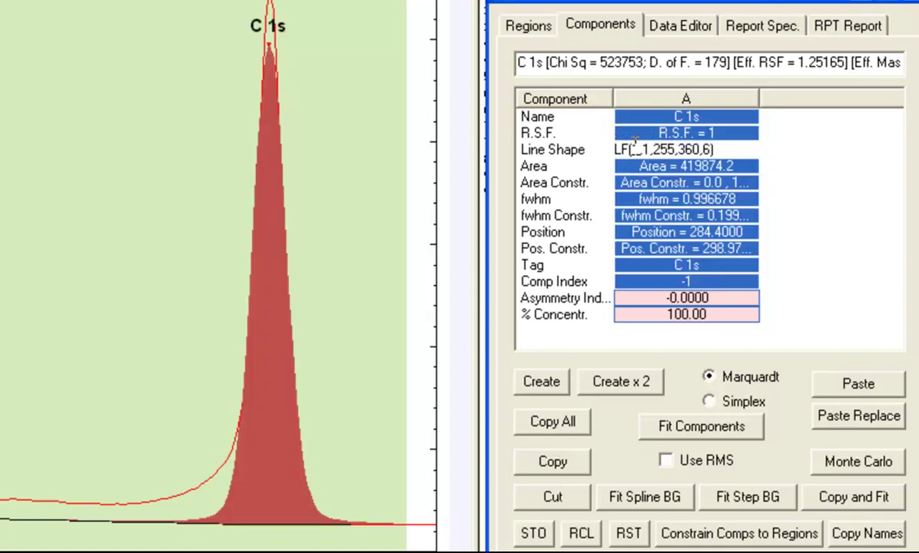
pyautogui.moveTo(630, 148); pyautogui.dragTo(648, 147)
pyautogui.moveTo(634, 150)
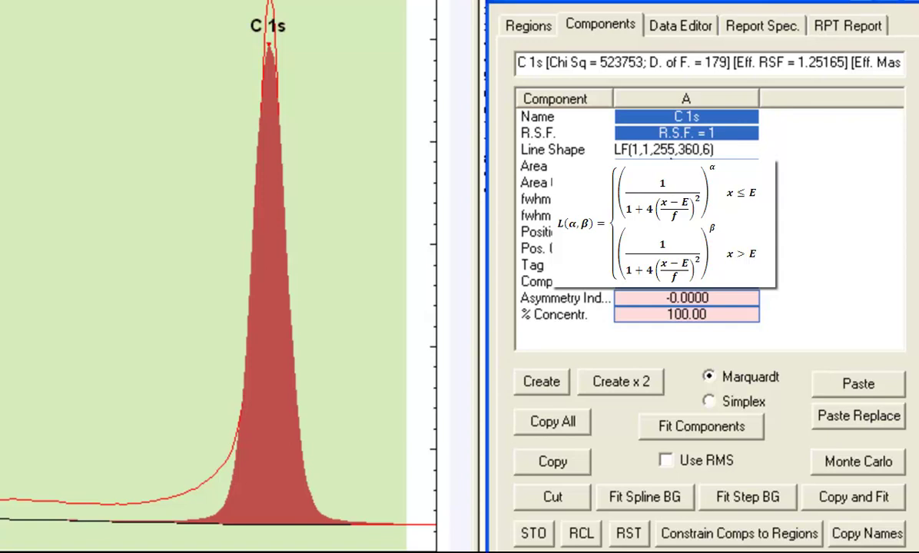
pyautogui.moveTo(638, 149); pyautogui.dragTo(632, 150)
# Set the first LF parameter to 0.6, giving LF(0.6,1,255,360,6) and Chi Sq 249894.
pyautogui.click(637, 150)
pyautogui.press('Delete')
pyautogui.press('Delete')
pyautogui.write('0.')
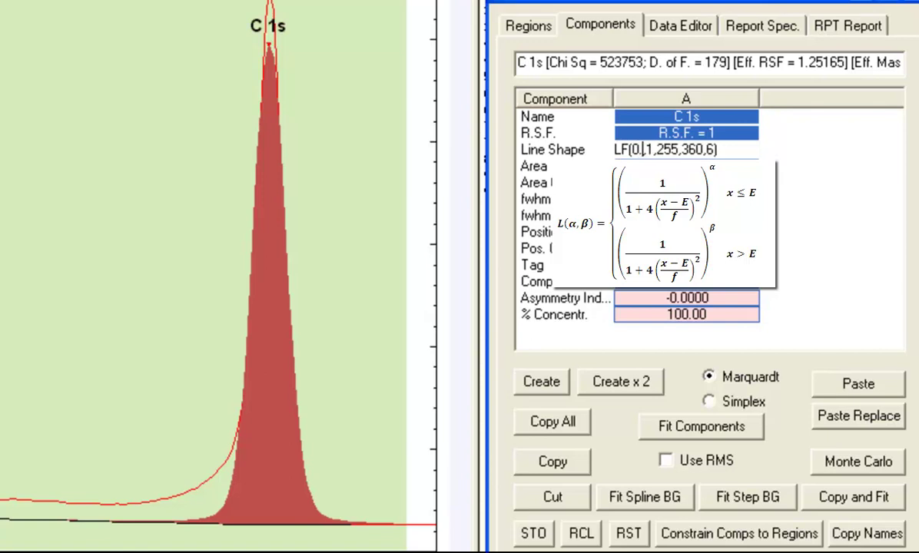
pyautogui.write('6')
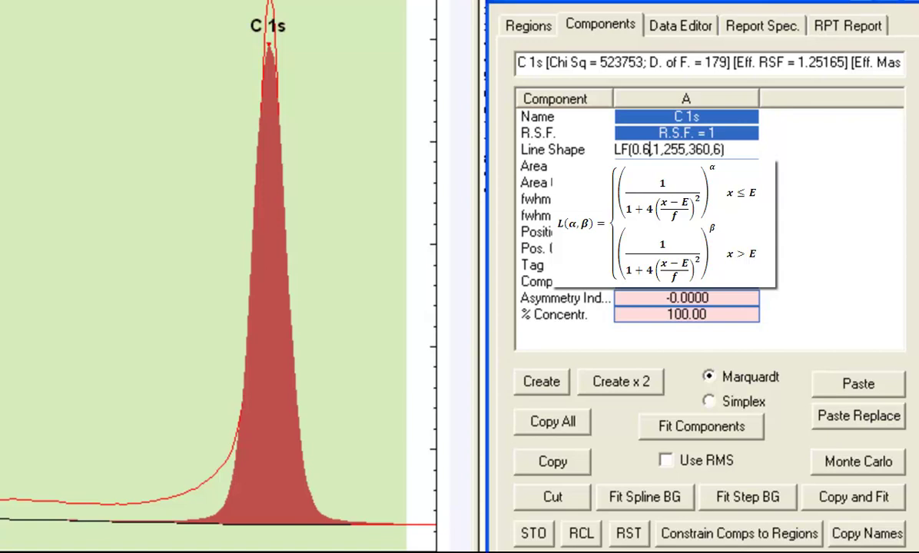
pyautogui.press('Return')
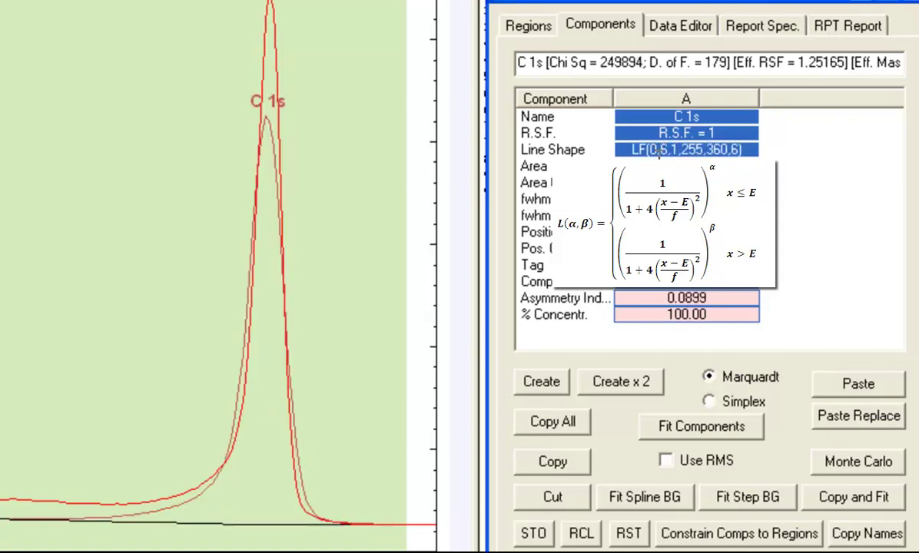
pyautogui.click(654, 151)
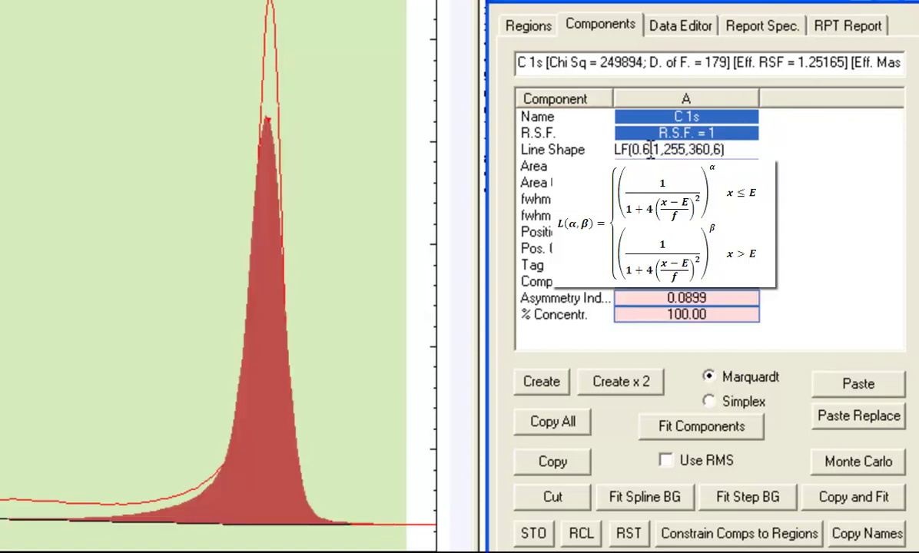
pyautogui.moveTo(650, 150); pyautogui.dragTo(631, 150)
pyautogui.hotkey('shift', 'Right')
pyautogui.hotkey('shift', 'Right')
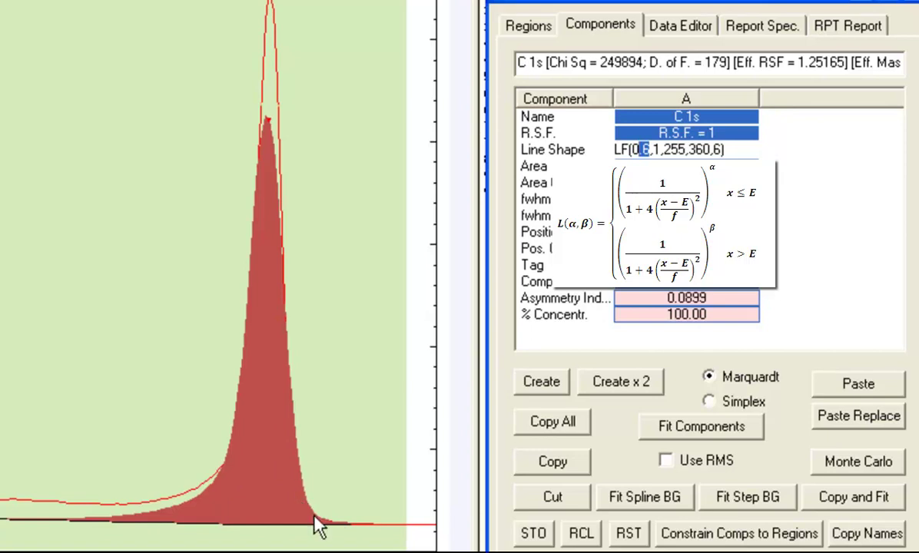
# Change the second LF parameter to 1.14, making the line shape LF(0.6,1.14,255,360,6).
pyautogui.click(638, 149)
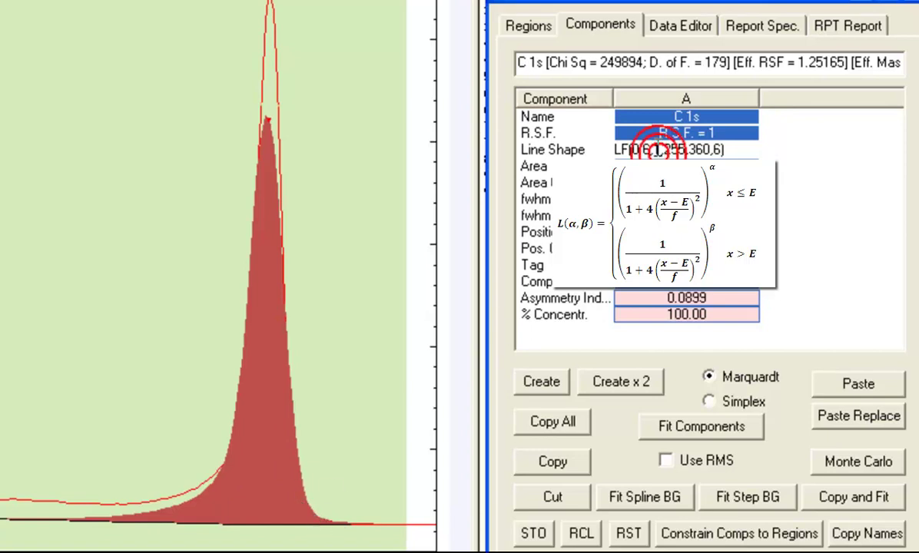
pyautogui.click(655, 149)
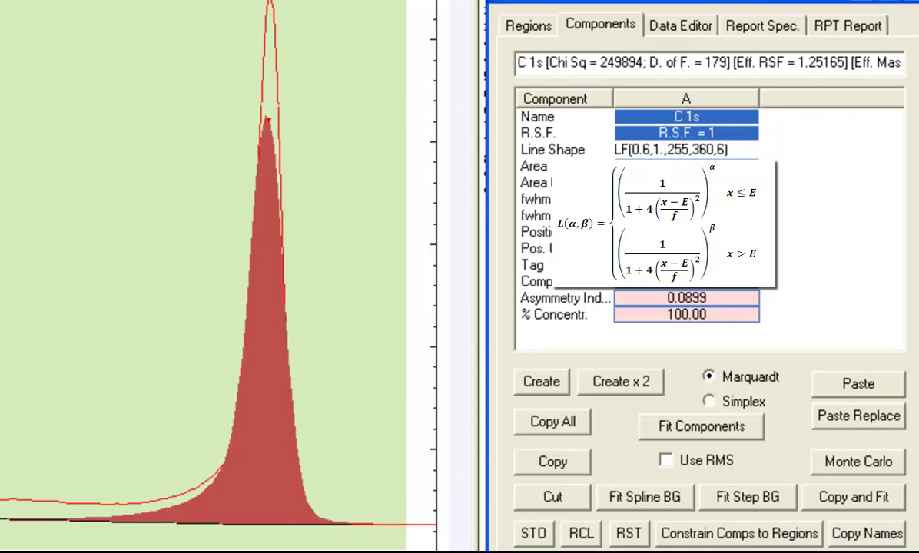
pyautogui.write('.14')
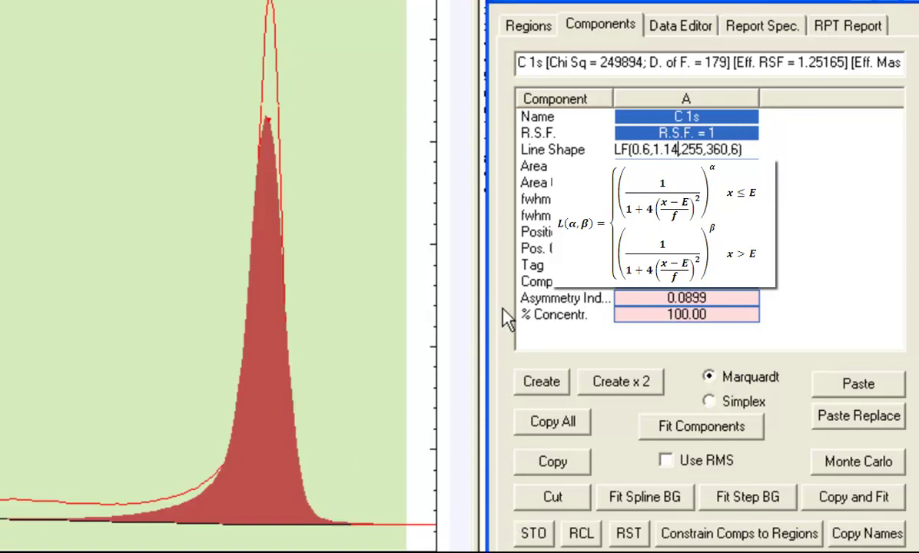
pyautogui.press('Return')
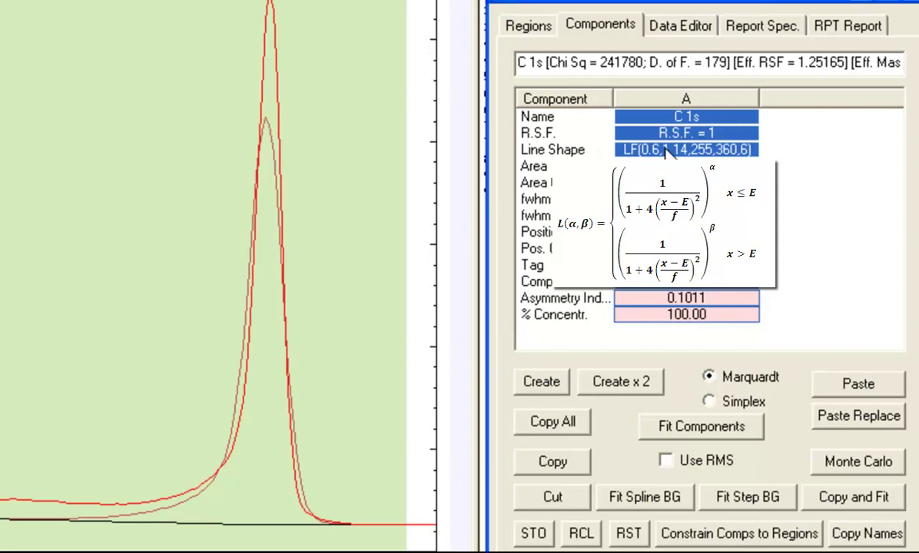
# Zoom into the peak's low tail and refit C 1s to Chi Sq 205870 at 284.3634 eV.
pyautogui.moveTo(0, 448); pyautogui.dragTo(415, 546)
pyautogui.click(380, 497)
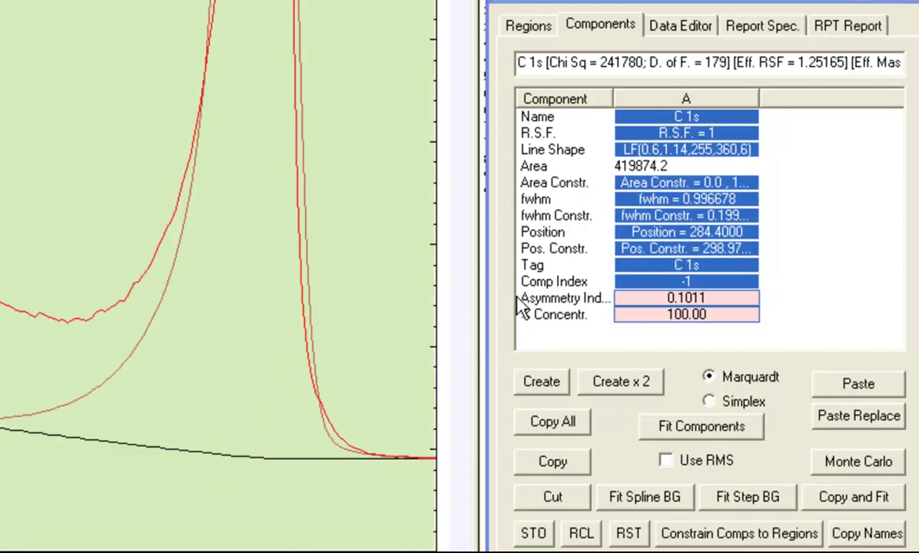
pyautogui.click(686, 433)
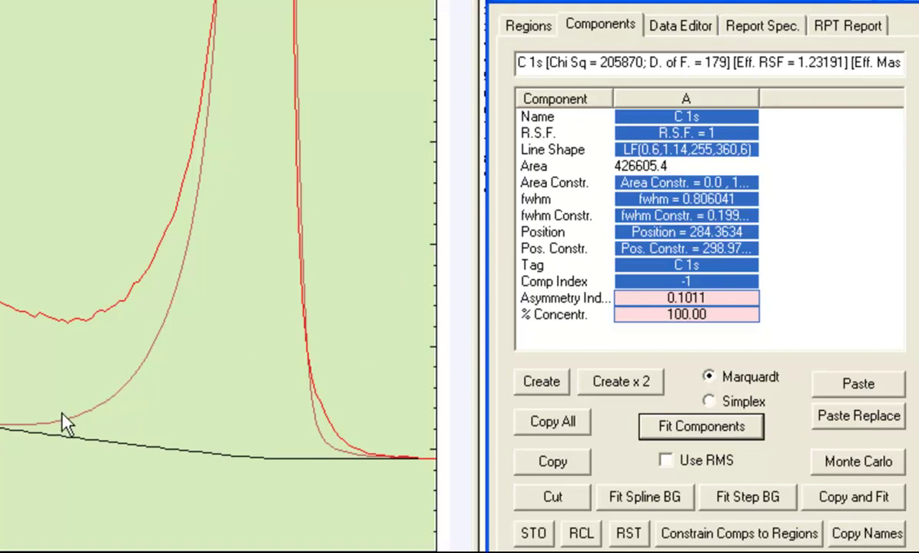
pyautogui.click(671, 150)
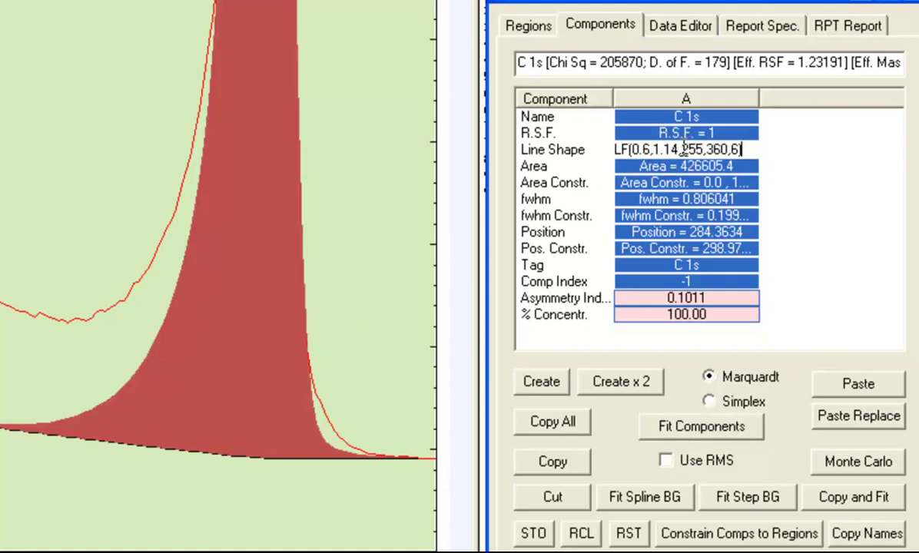
# Raise the third LF parameter from 255 to 555, lowering Chi Sq to 137974.
pyautogui.moveTo(681, 150); pyautogui.dragTo(702, 150)
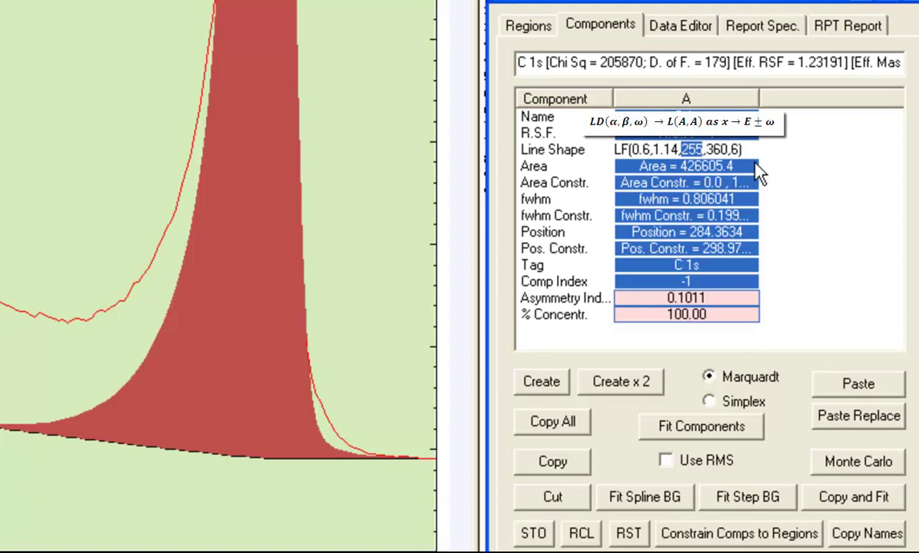
pyautogui.click(695, 151)
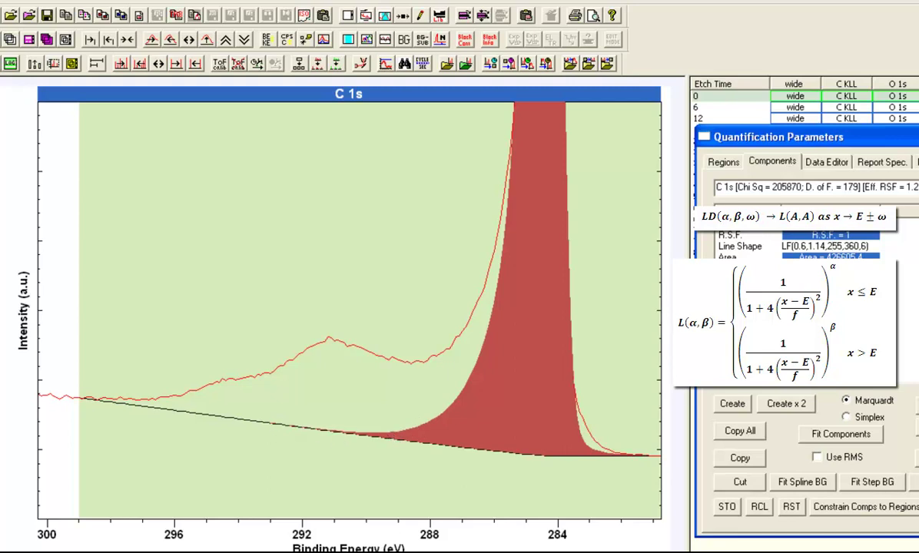
pyautogui.press('BackSpace')
pyautogui.write('5')
pyautogui.press('Return')
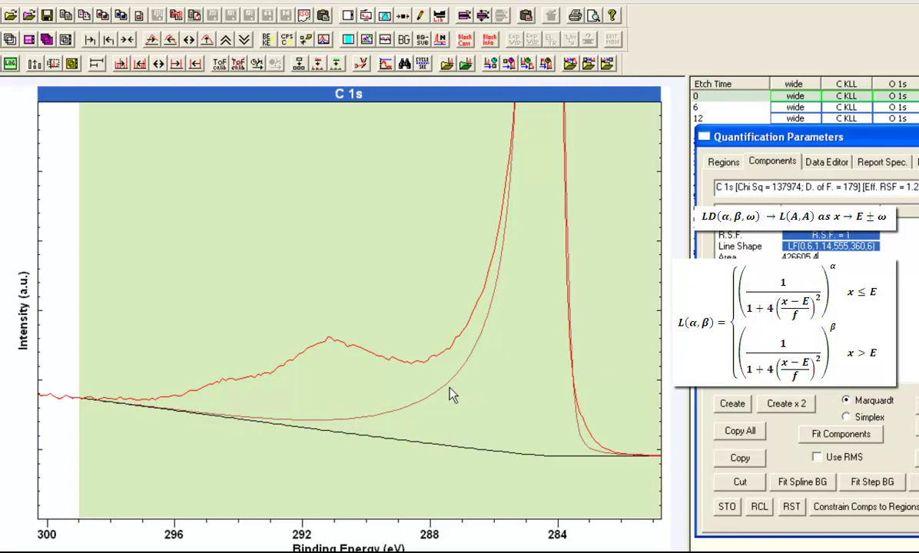
# Re-enter the leading 0.6 parameter in the line-shape entry and select the following parameters.
pyautogui.click(819, 246)
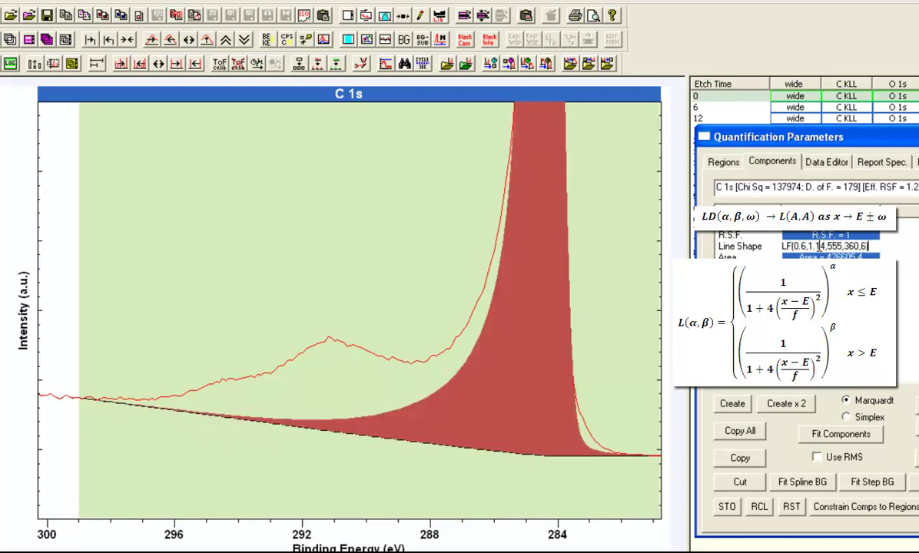
pyautogui.click(792, 246)
pyautogui.write('0.6,')
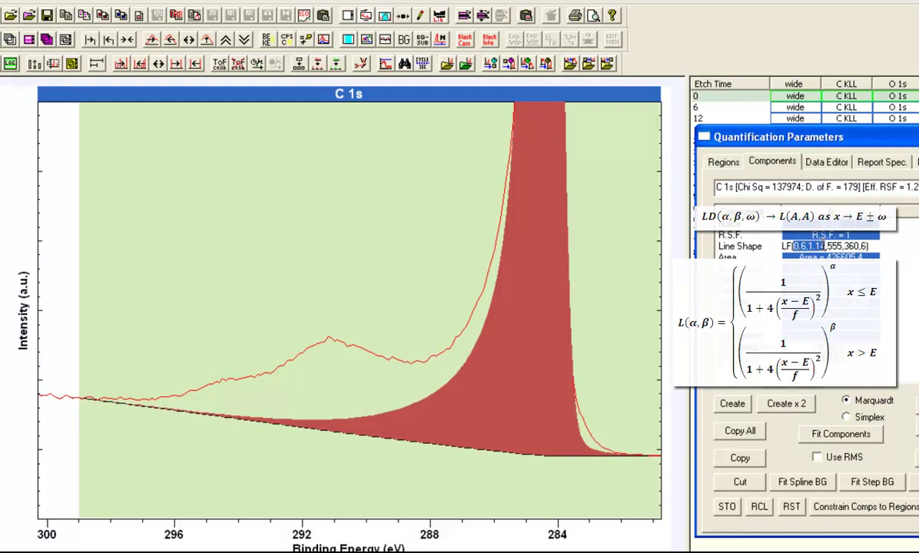
pyautogui.moveTo(828, 246); pyautogui.dragTo(842, 246)
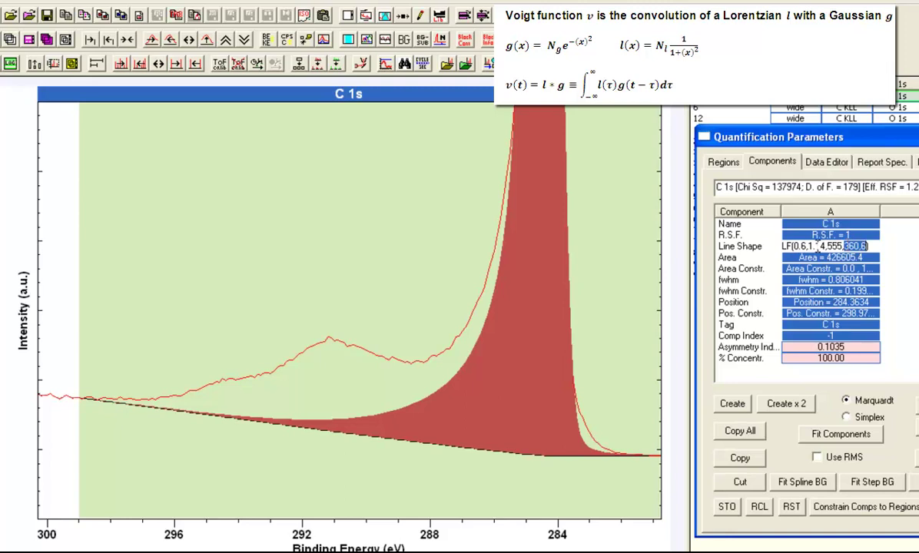
# Replace the fourth LF parameter 360 with 200 and refit.
pyautogui.moveTo(792, 246); pyautogui.dragTo(838, 246)
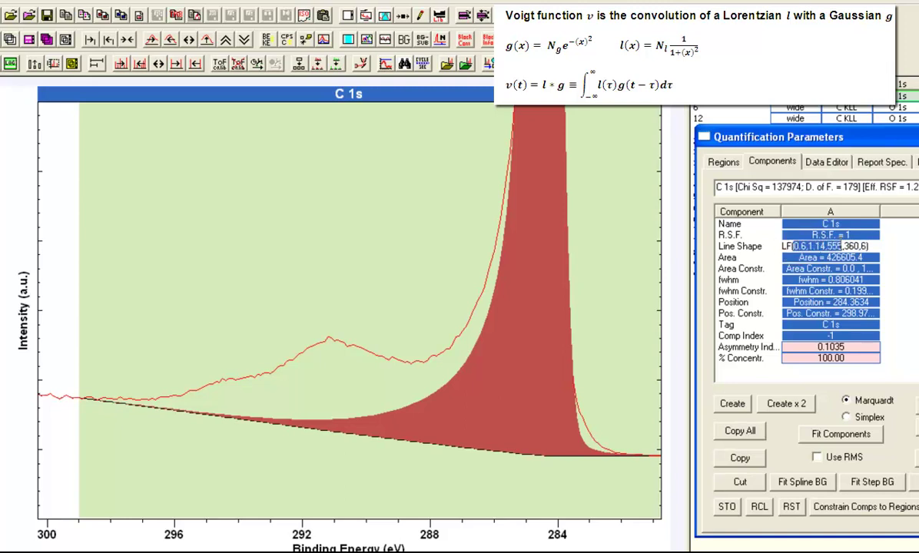
pyautogui.click(845, 246)
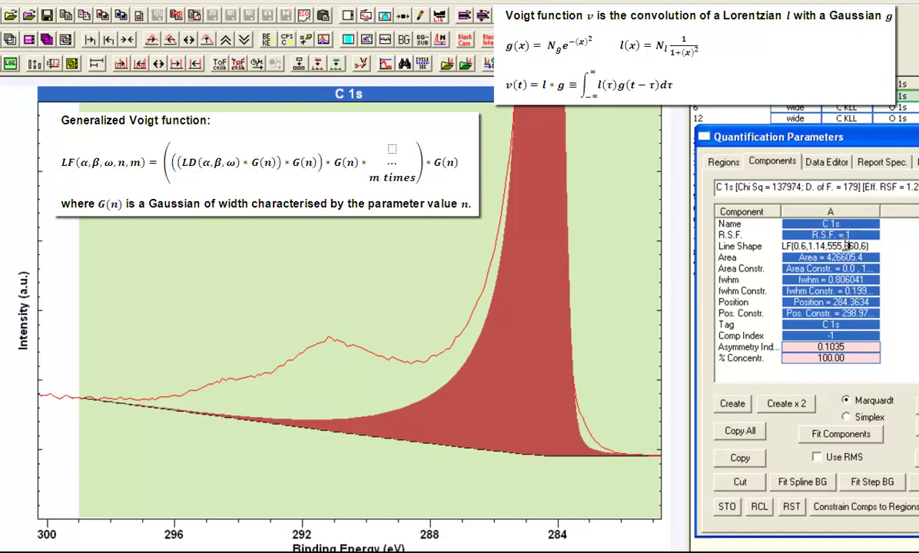
pyautogui.moveTo(844, 246); pyautogui.dragTo(856, 246)
pyautogui.write('200')
pyautogui.click(868, 258)
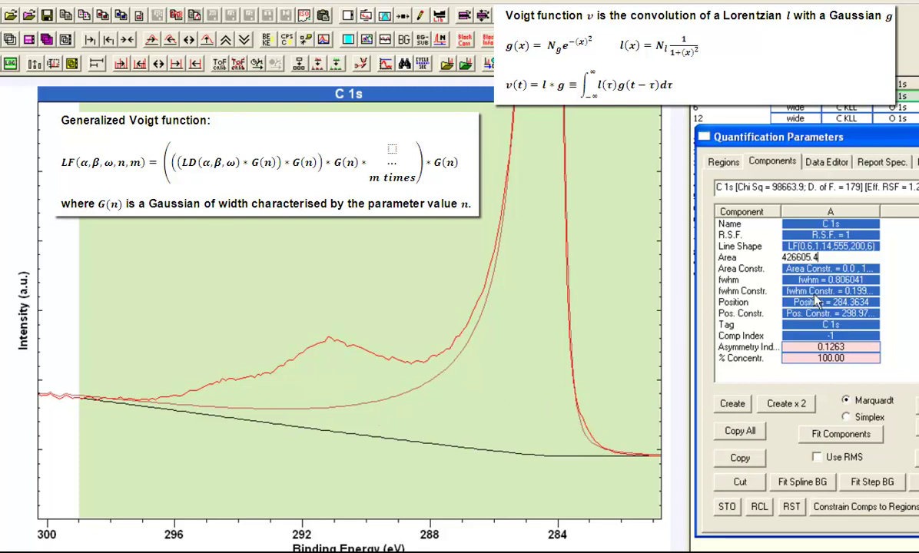
# Set the last LF parameter to 3, giving Chi Sq 97727.1 and asymmetry index 0.1430.
pyautogui.click(865, 246)
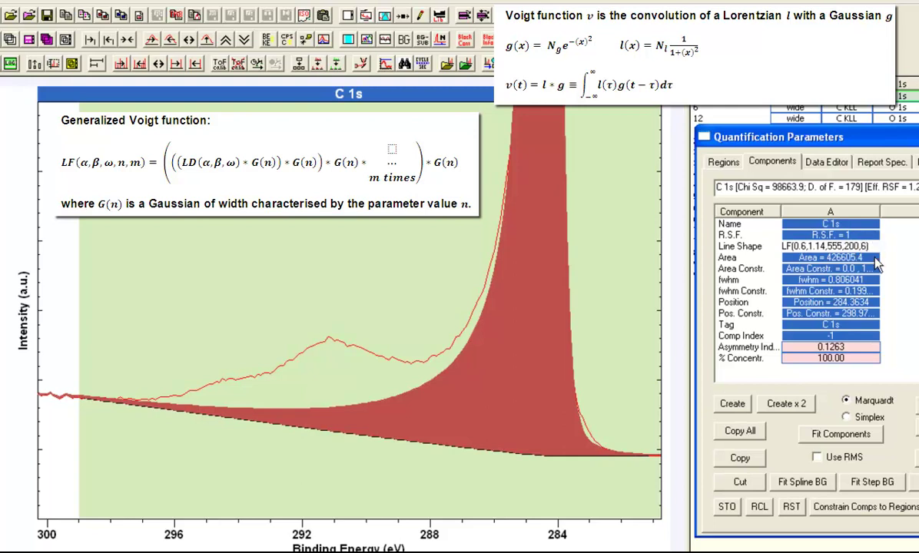
pyautogui.write(',3')
pyautogui.click(874, 258)
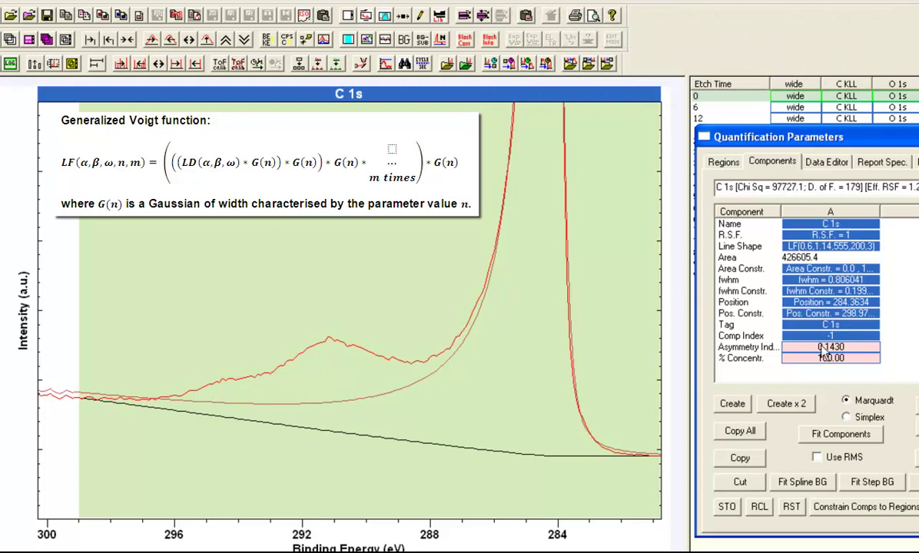
# Refit the main peak, then add a second component B near 291 eV for the shake-up.
pyautogui.click(837, 434)
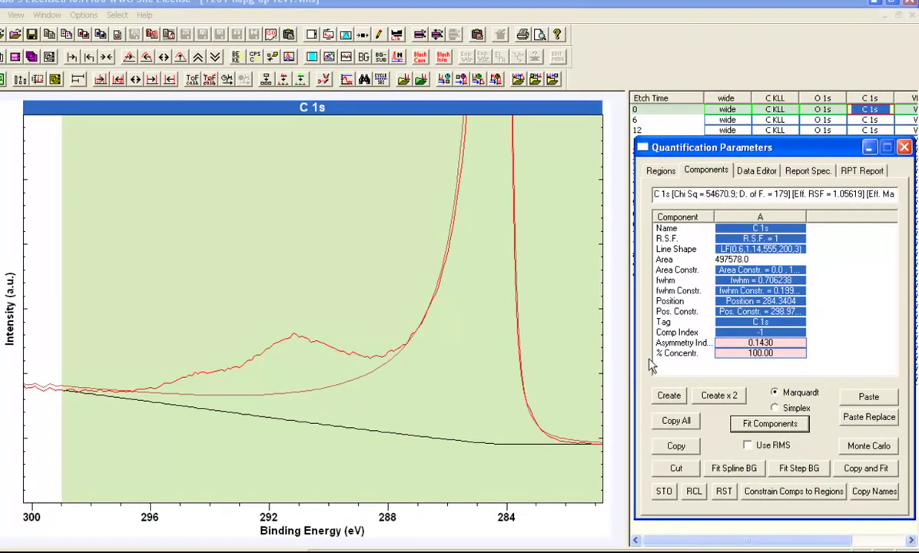
pyautogui.click(669, 395)
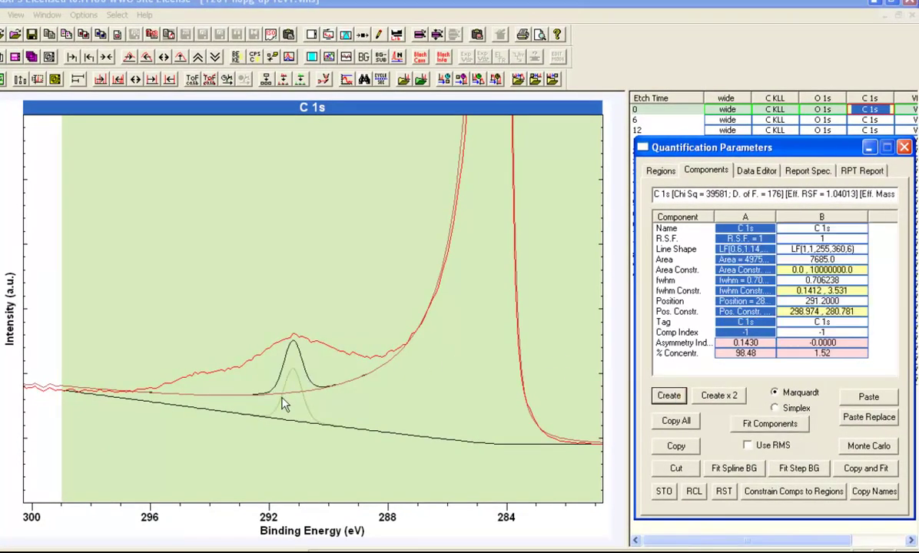
pyautogui.moveTo(282, 403); pyautogui.dragTo(266, 405)
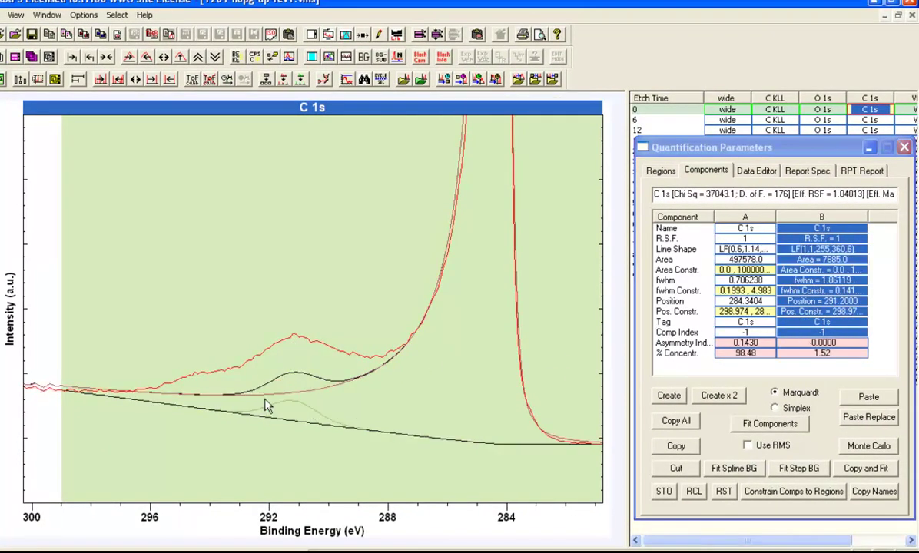
pyautogui.click(822, 249)
pyautogui.moveTo(817, 249); pyautogui.dragTo(849, 249)
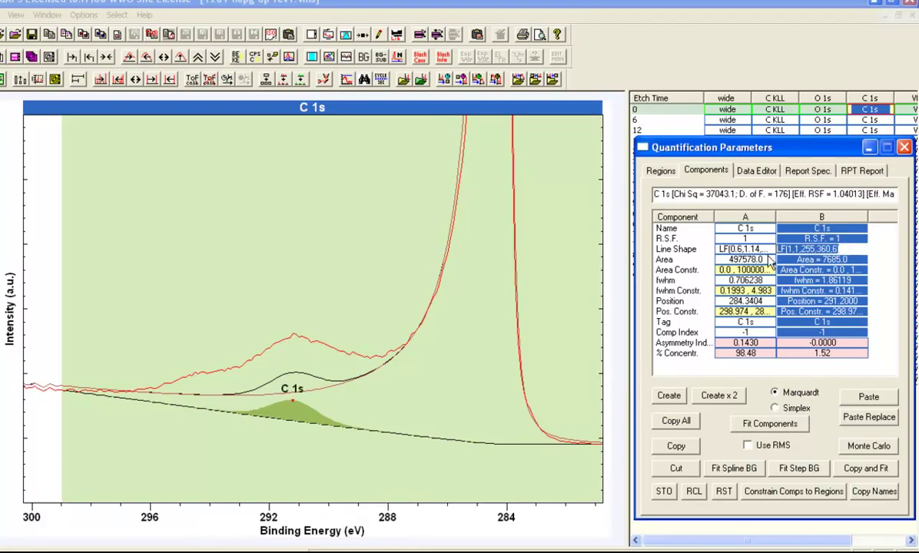
pyautogui.click(820, 286)
# Set component B's fwhm limits to 0.1412–7 and raise it to match the shake-up hump.
pyautogui.click(833, 281)
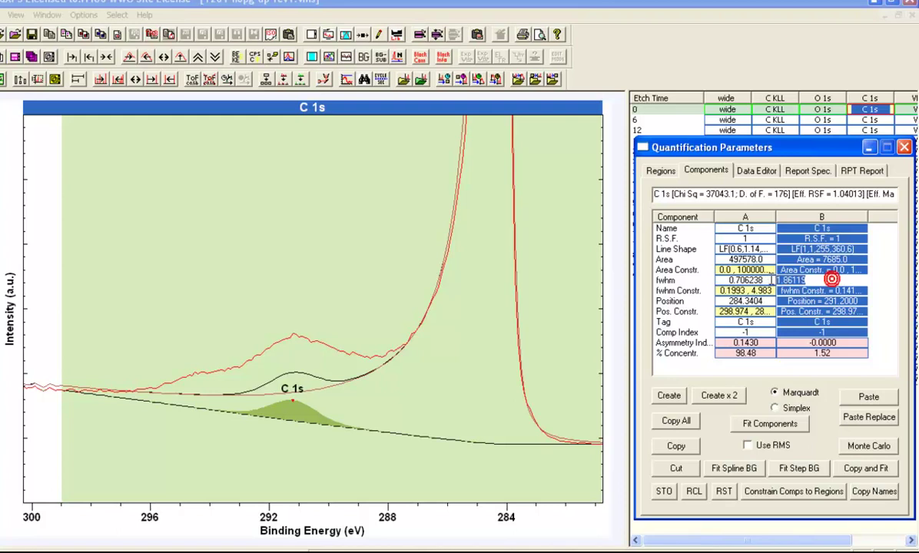
pyautogui.click(838, 290)
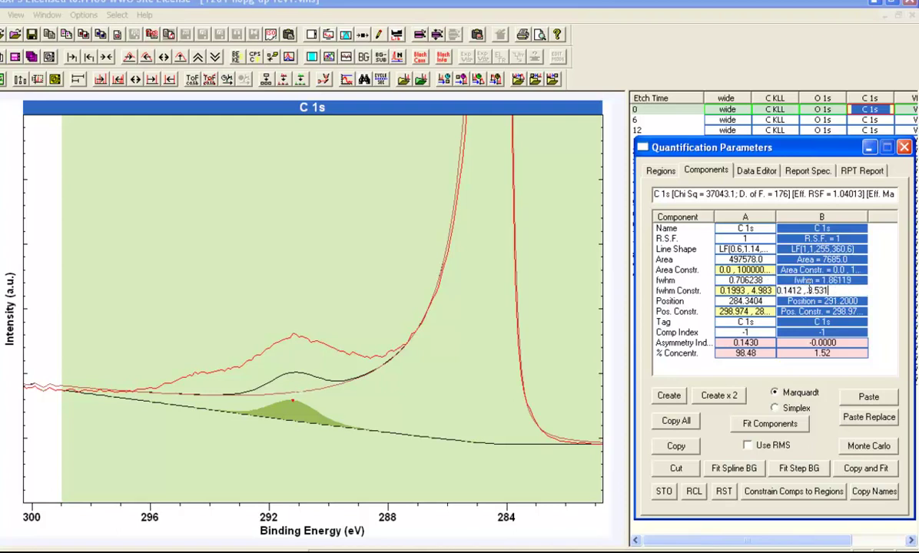
pyautogui.doubleClick(845, 290)
pyautogui.write('7')
pyautogui.press('Return')
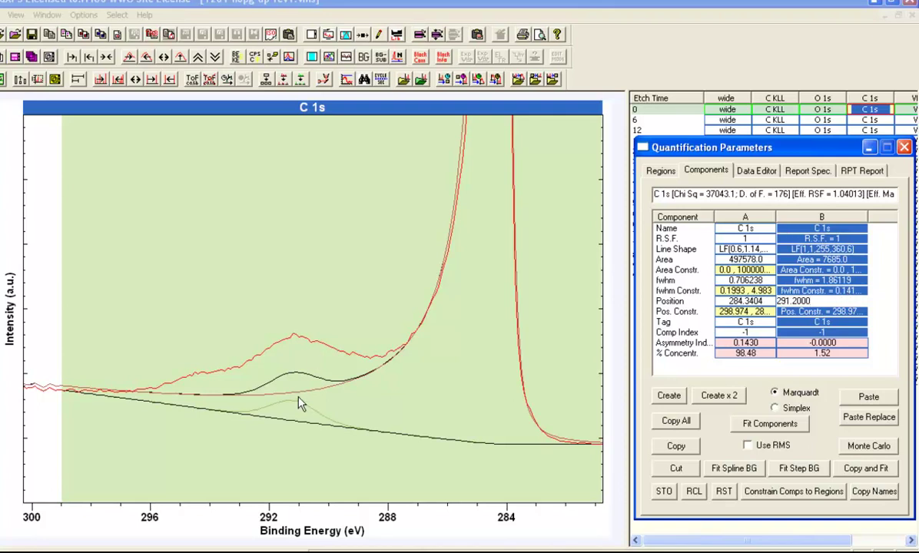
pyautogui.moveTo(289, 406); pyautogui.dragTo(270, 394)
# Paste two copies of shake-up component B and move them to about 294 and 288 eV.
pyautogui.click(295, 375)
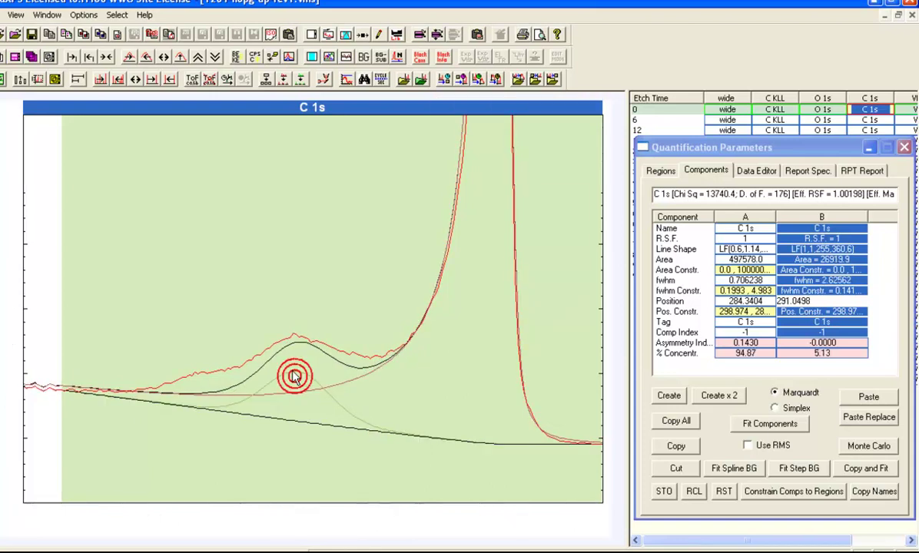
pyautogui.click(676, 445)
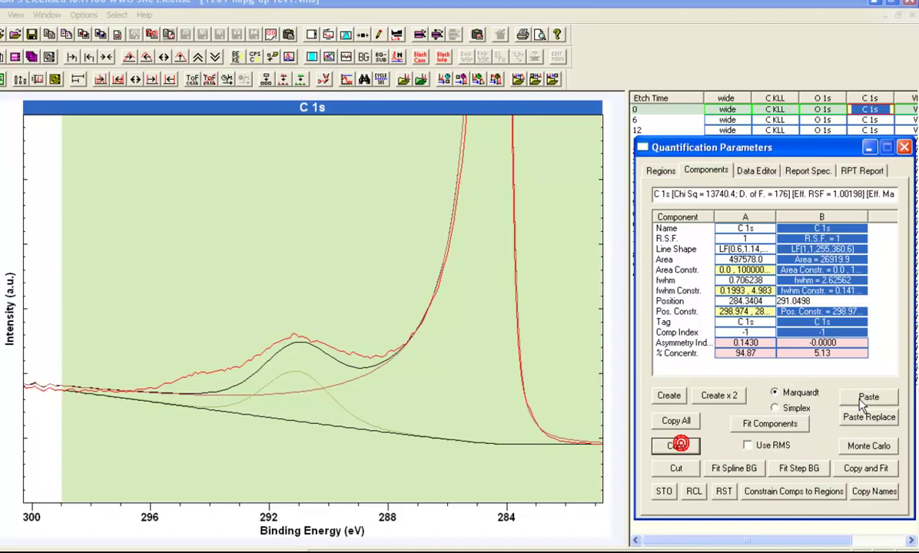
pyautogui.click(868, 396)
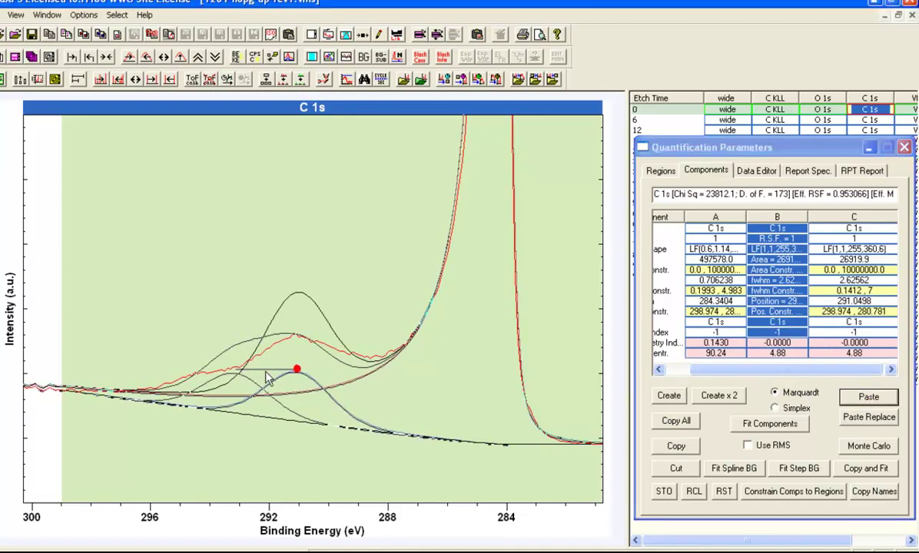
pyautogui.moveTo(299, 377); pyautogui.dragTo(203, 386)
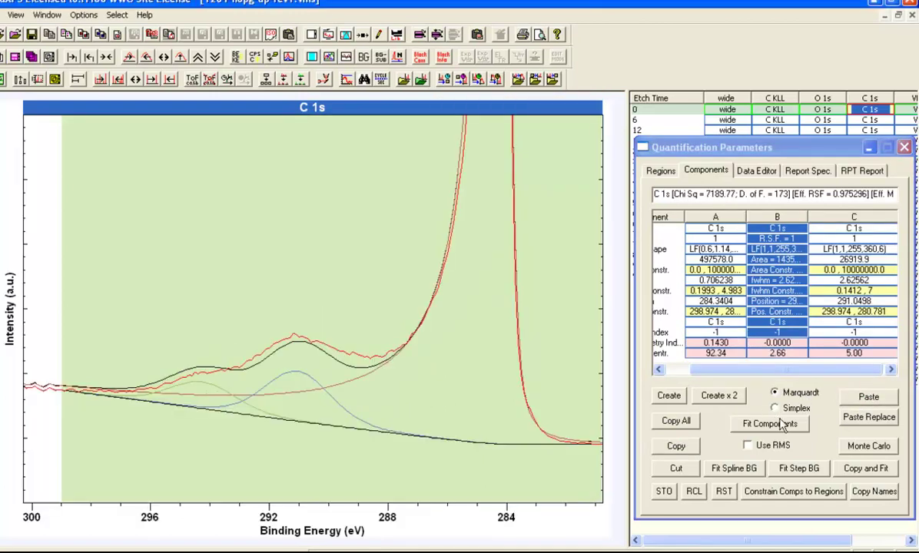
pyautogui.click(868, 395)
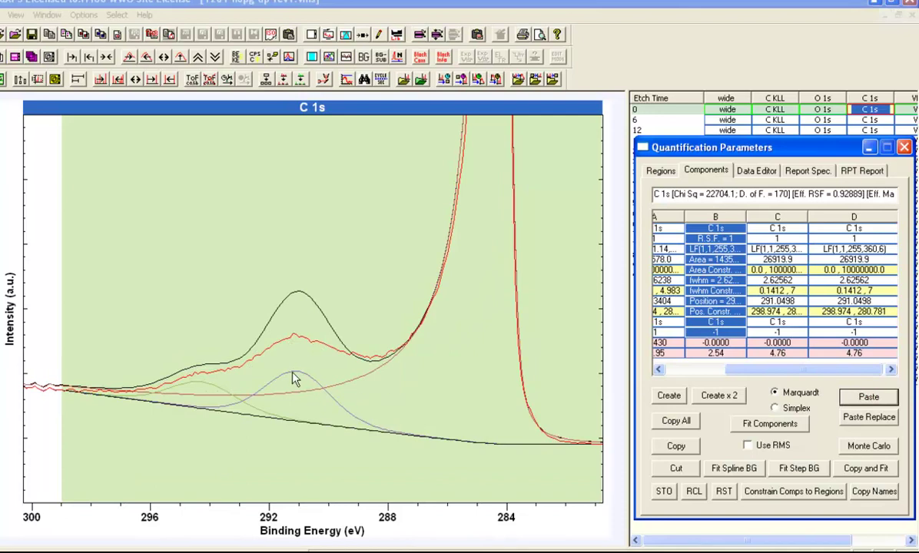
pyautogui.moveTo(293, 371); pyautogui.dragTo(381, 398)
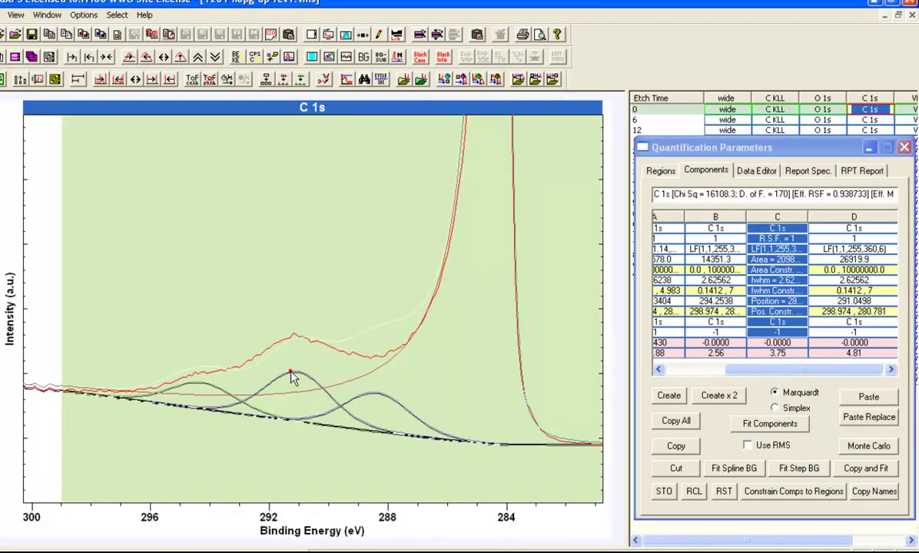
# Refit all components to Chi Sq 1761.75 and zoom into the shake-up region.
pyautogui.click(290, 372)
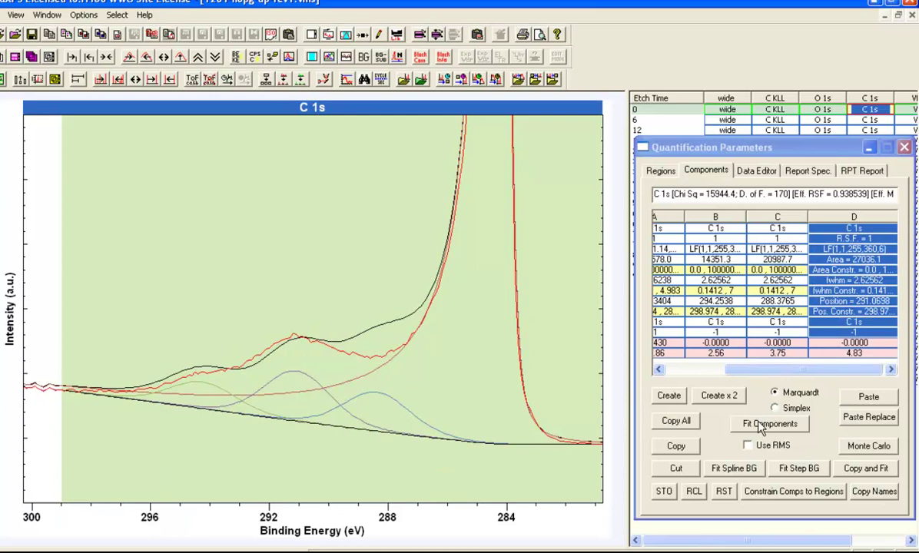
pyautogui.click(759, 425)
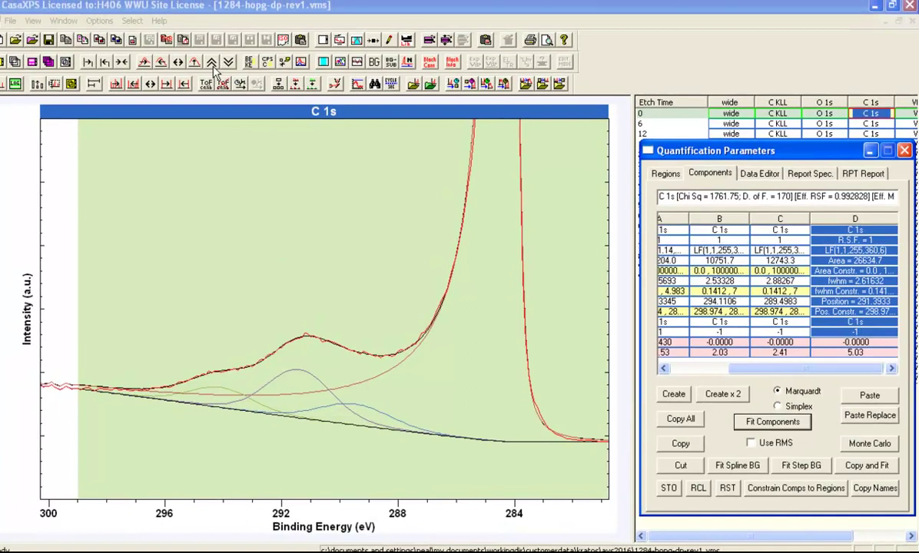
pyautogui.click(195, 64)
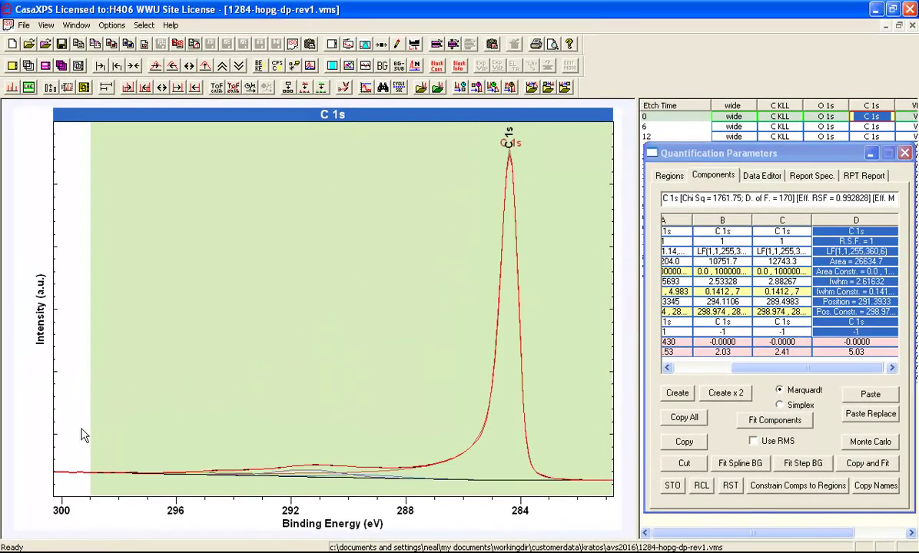
pyautogui.moveTo(74, 431); pyautogui.dragTo(587, 450)
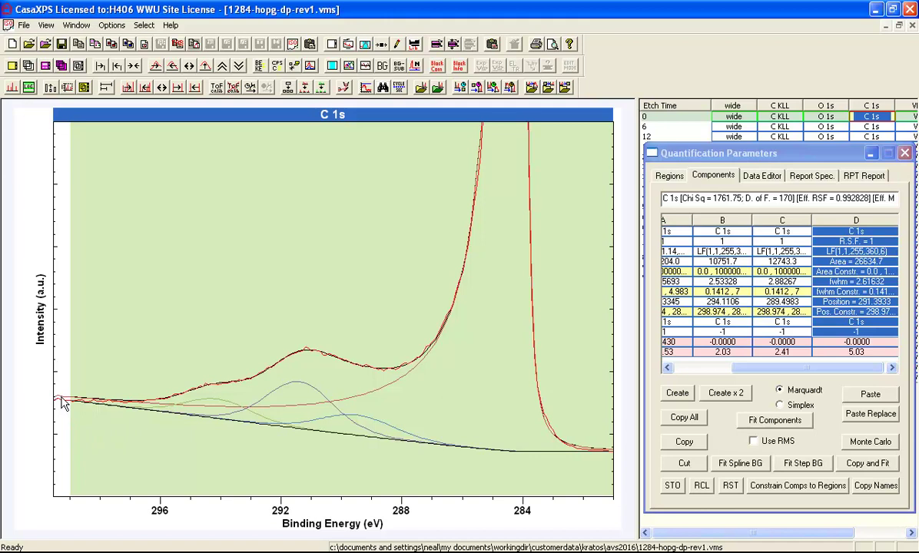
# Change main peak A's third LF parameter to 455 and refit, reaching Chi Sq 1676.67.
pyautogui.click(738, 368)
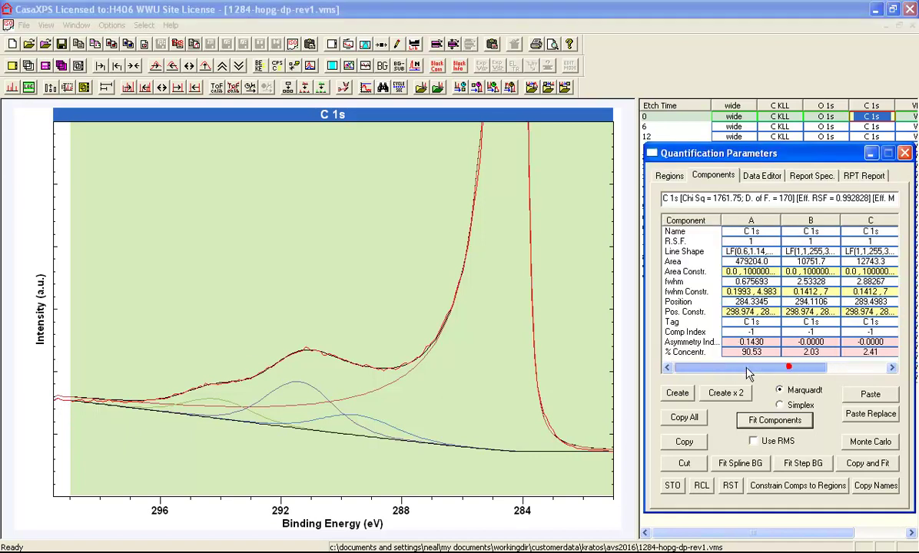
pyautogui.click(749, 231)
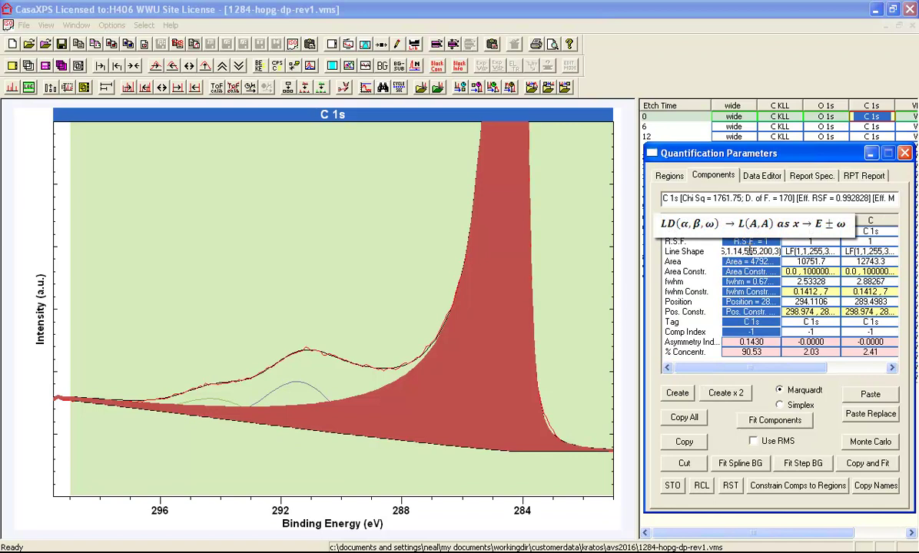
pyautogui.write('4')
pyautogui.press('Return')
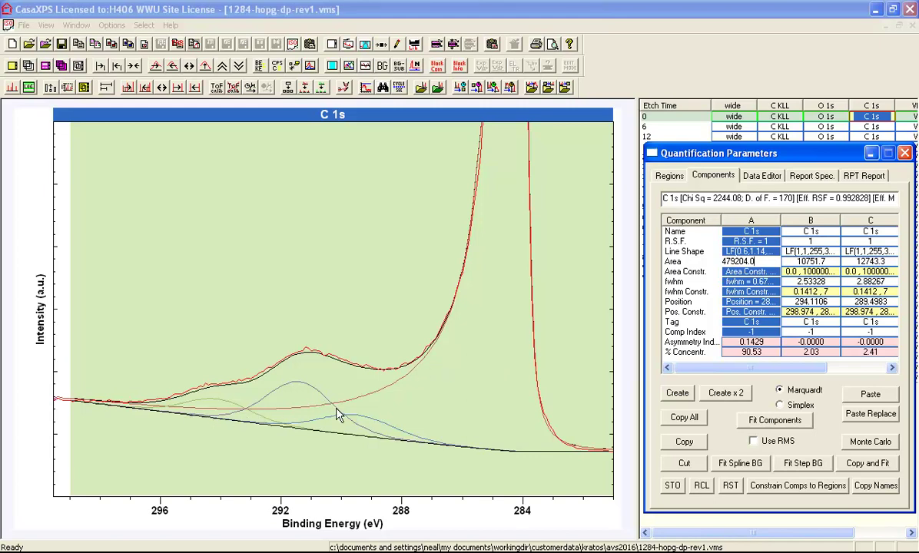
pyautogui.click(777, 420)
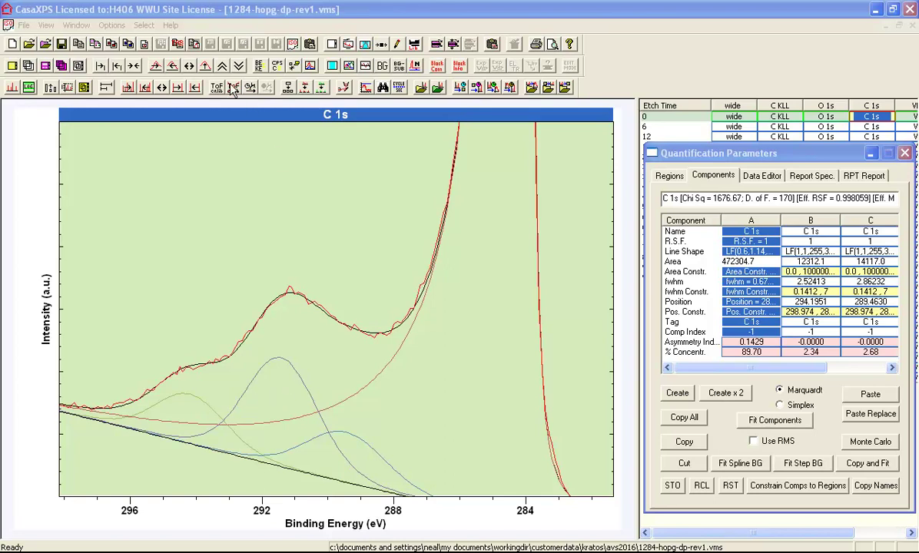
# Rescale the plot to the full C 1s peak and close the Quantification Parameters window.
pyautogui.click(204, 67)
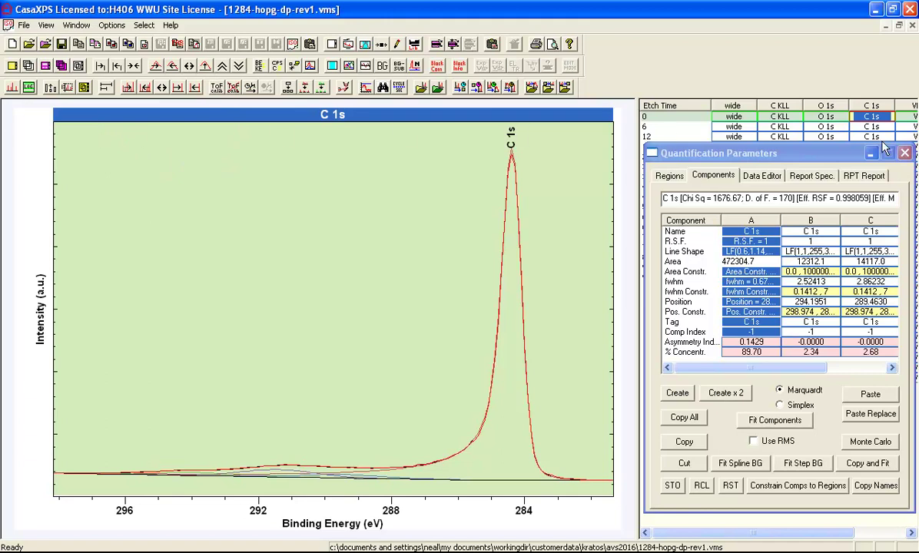
pyautogui.click(904, 153)
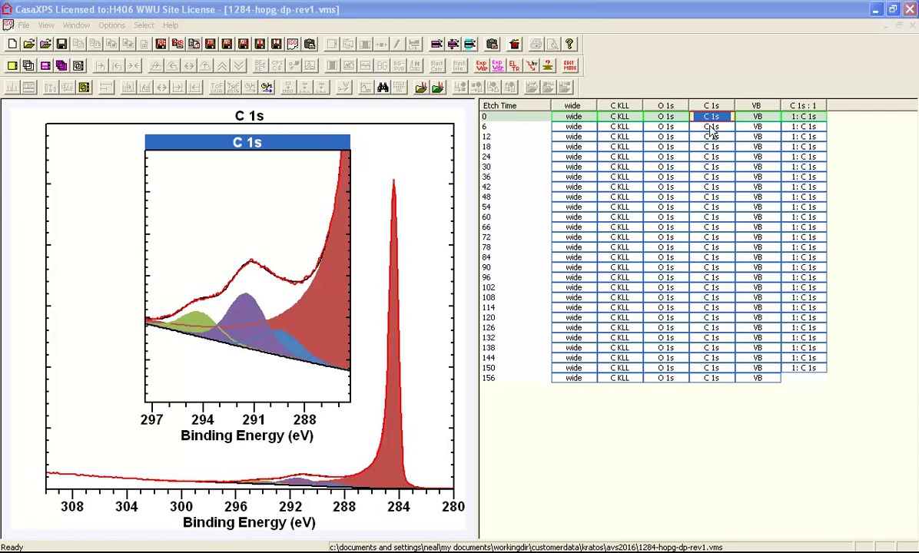
# Overlay the etch-time 0 and 6 C 1s spectra in both the inset and main plot.
pyautogui.click(710, 126)
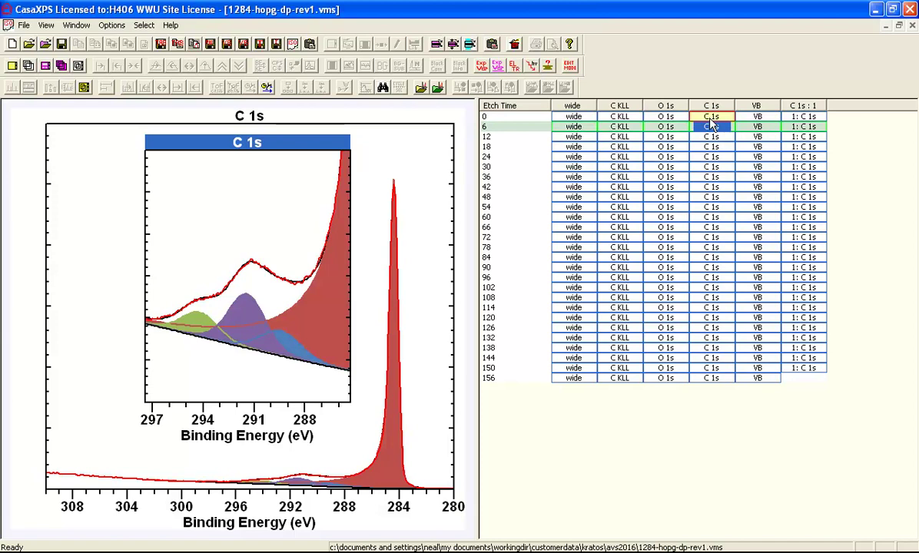
pyautogui.keyDown('shift'); pyautogui.click(710, 117); pyautogui.keyUp('shift')
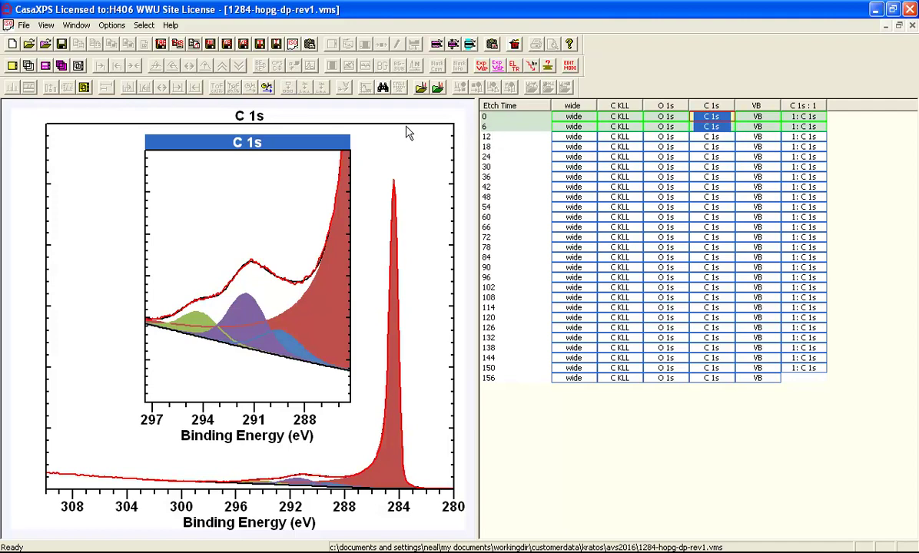
pyautogui.click(202, 166)
pyautogui.click(65, 66)
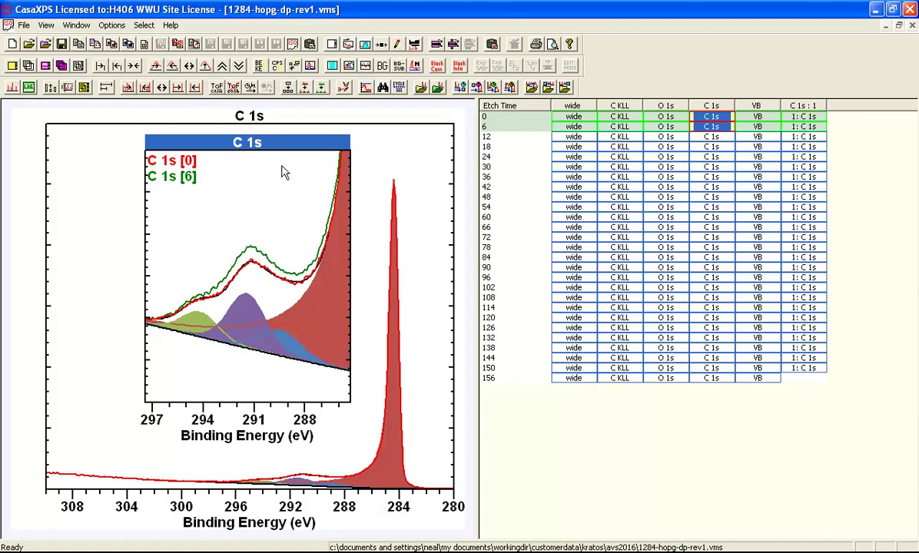
pyautogui.click(392, 179)
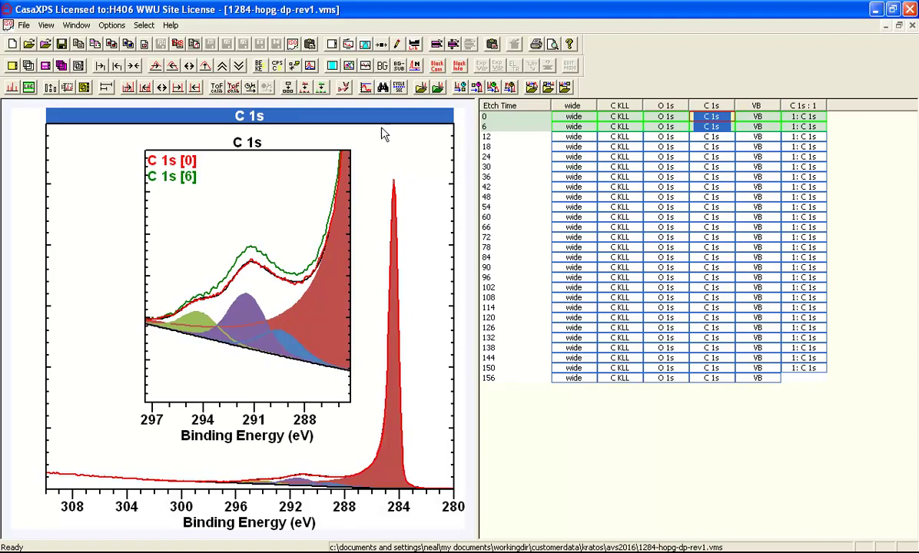
pyautogui.click(54, 62)
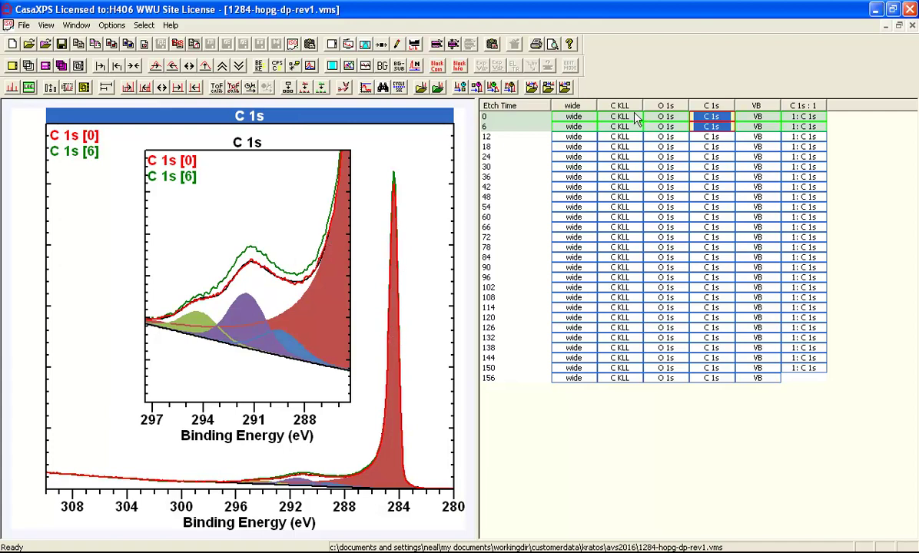
# Overlay the etch-time 0 and 6 C KLL spectra in the inset, keeping the main plot C 1s.
pyautogui.moveTo(619, 116); pyautogui.dragTo(622, 132)
pyautogui.click(197, 160)
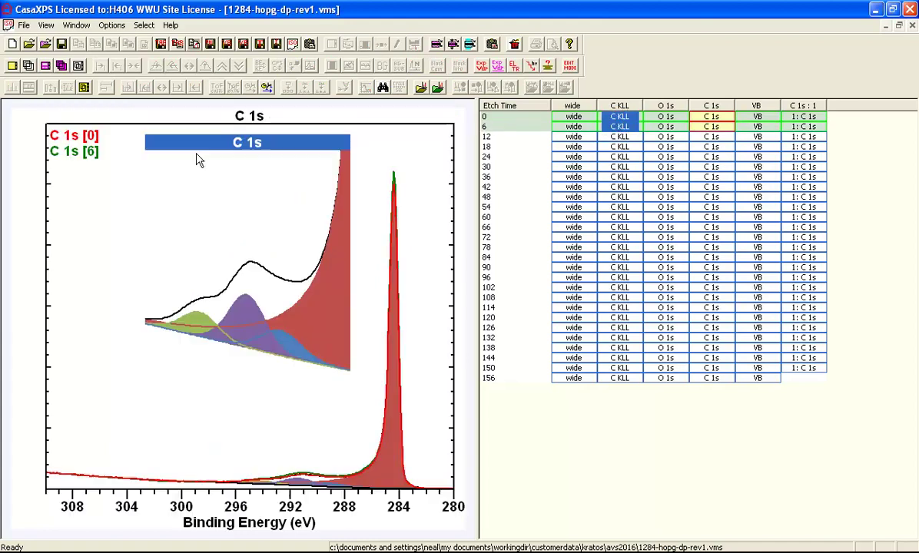
pyautogui.click(27, 65)
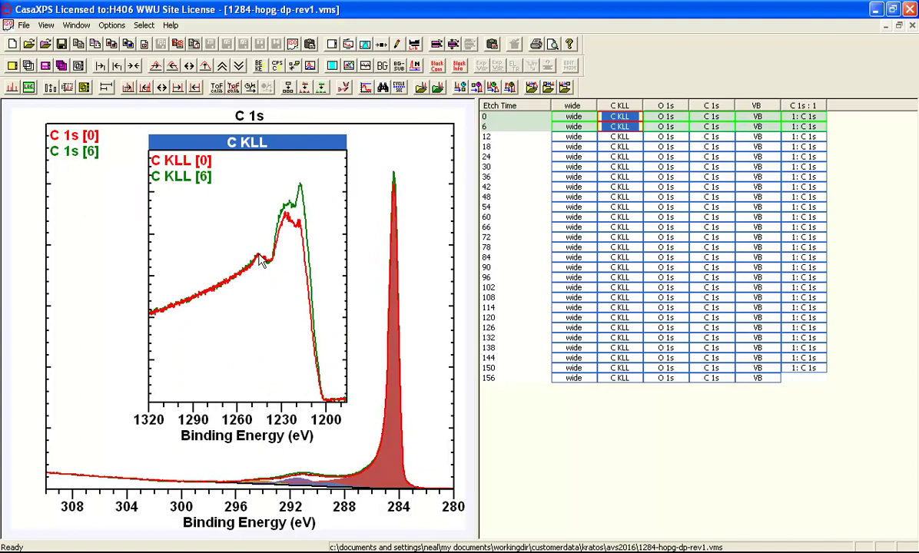